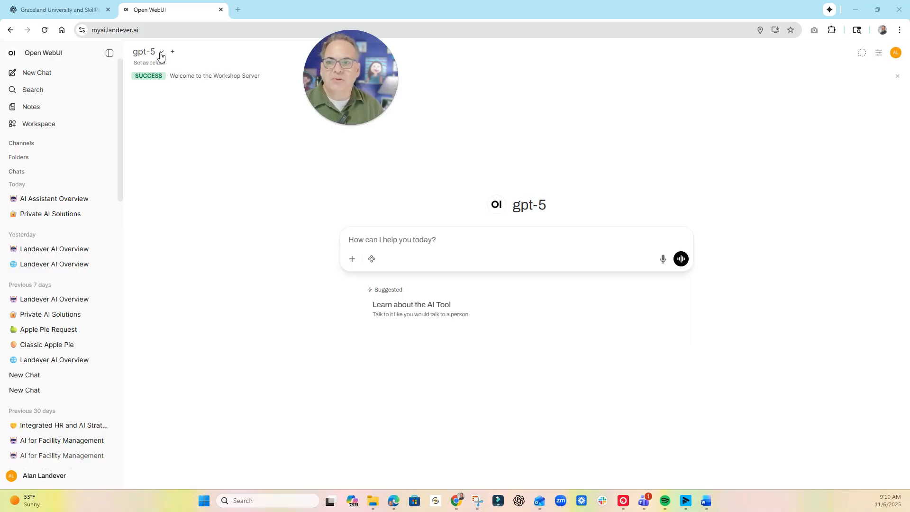
- Browse the list of available chat models, from the gpt-5 variants to the gpt-realtime ones
click(161, 54)
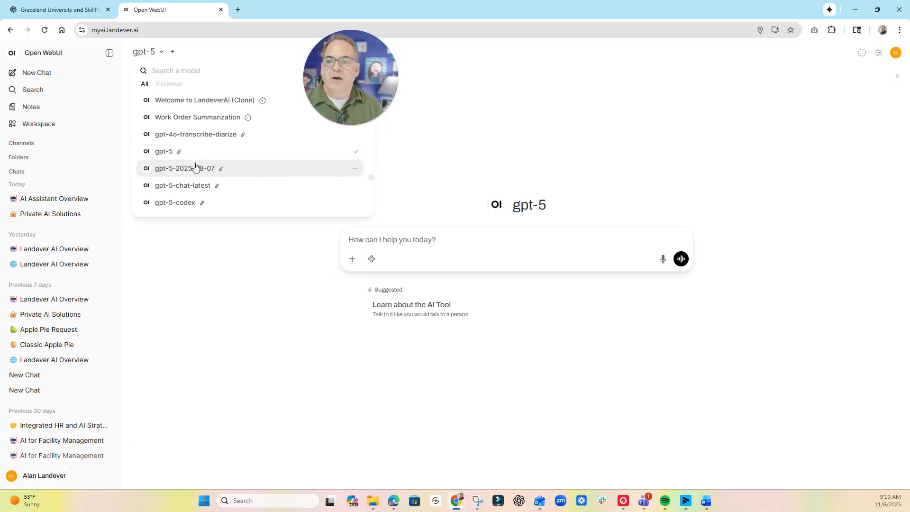
scroll(195, 167, down, 5)
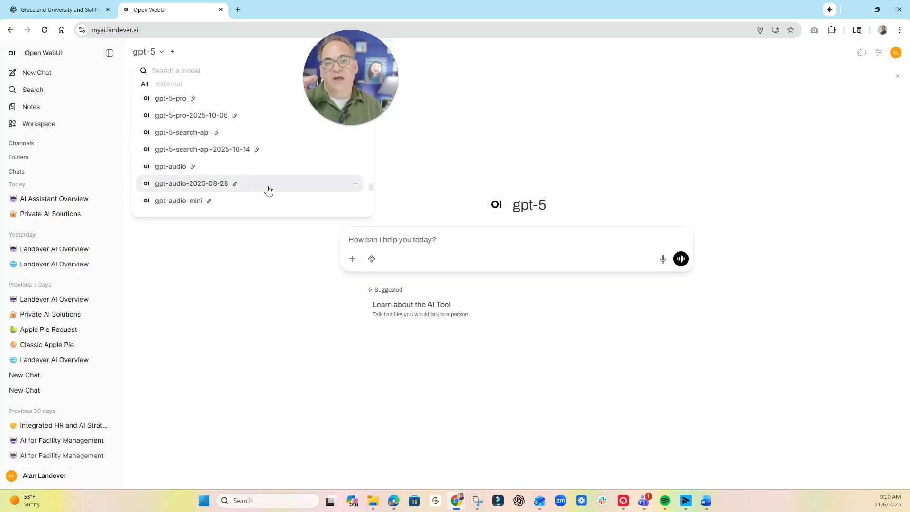
scroll(268, 184, down, 2)
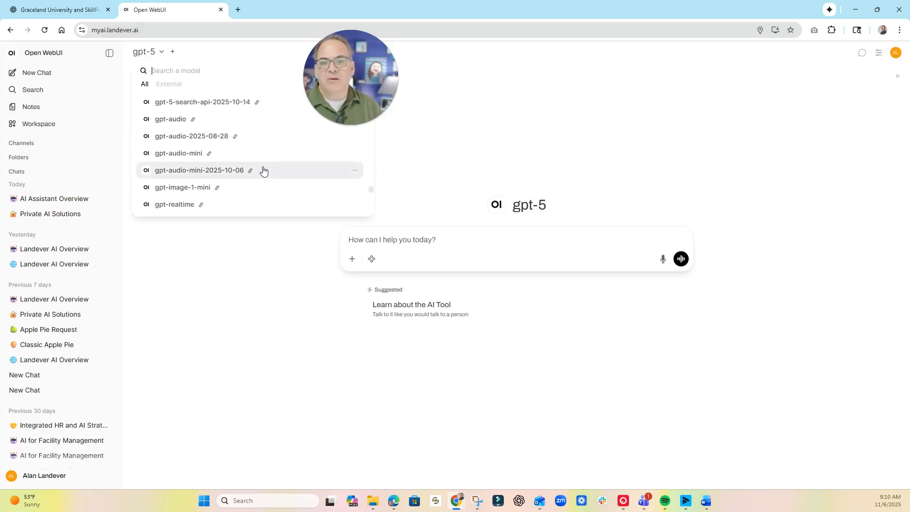
scroll(263, 171, down, 2)
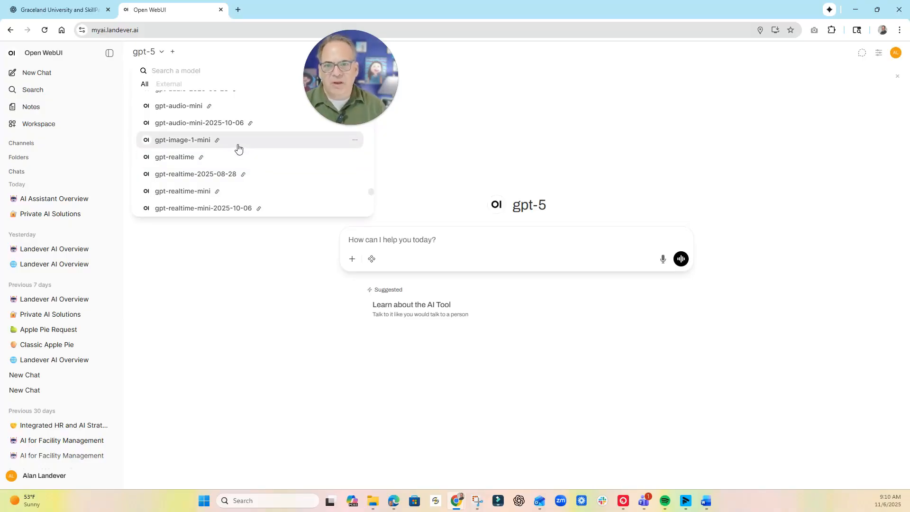
click(253, 297)
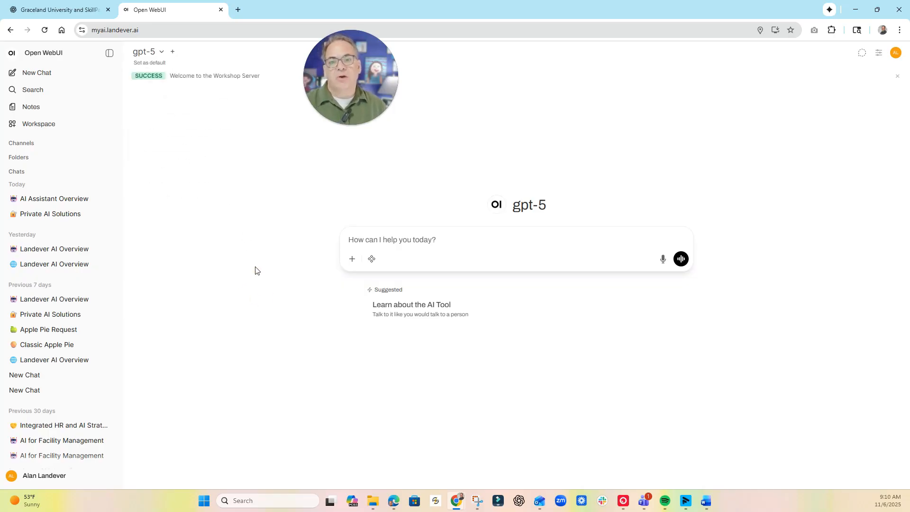
- Open the administration area's user list and inspect the blank new-user form without adding anyone
click(896, 54)
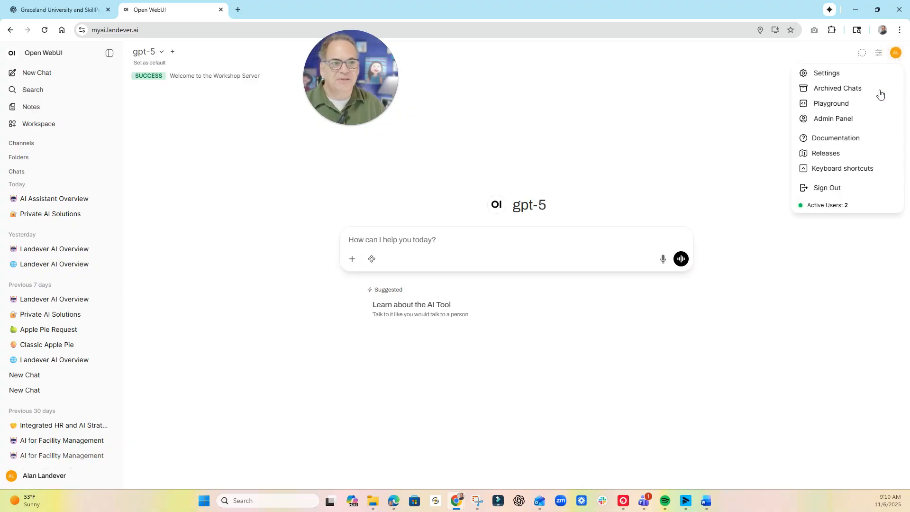
click(830, 123)
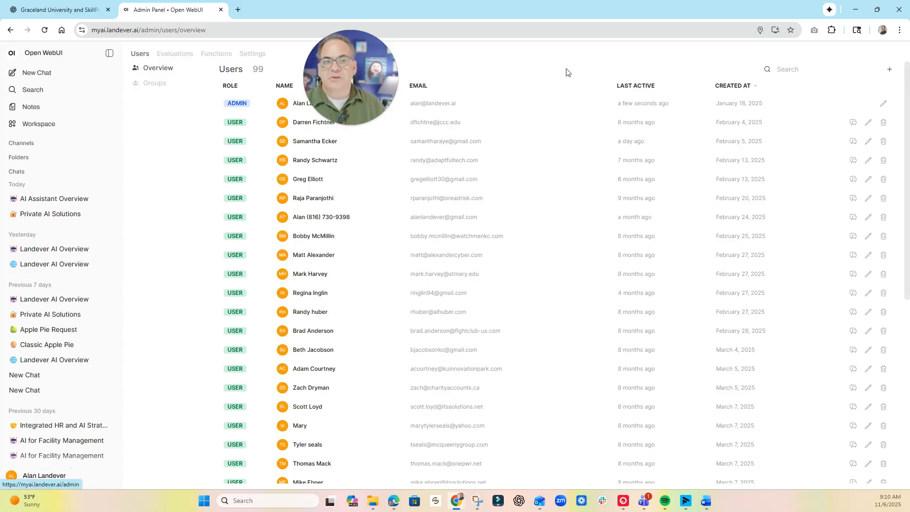
click(889, 71)
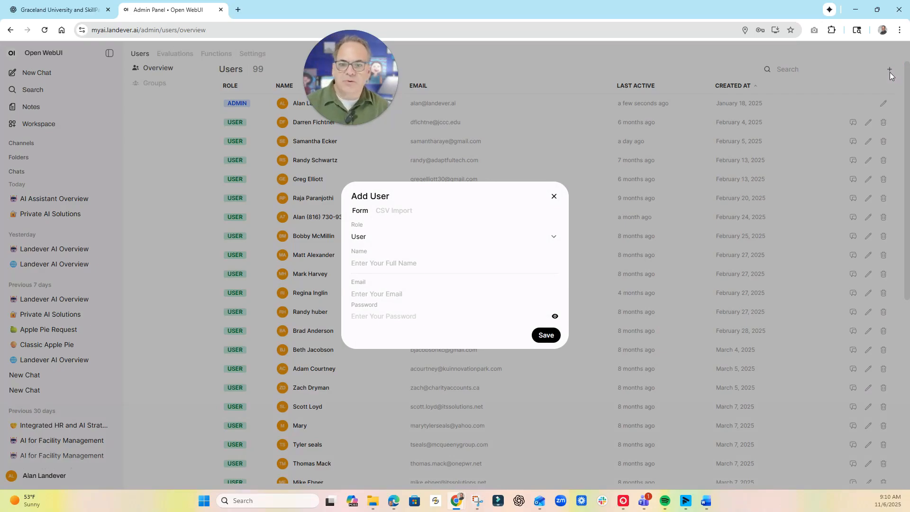
click(554, 196)
- Create a user group named "Skill Path", viewing its permissions and user settings before saving it
click(155, 85)
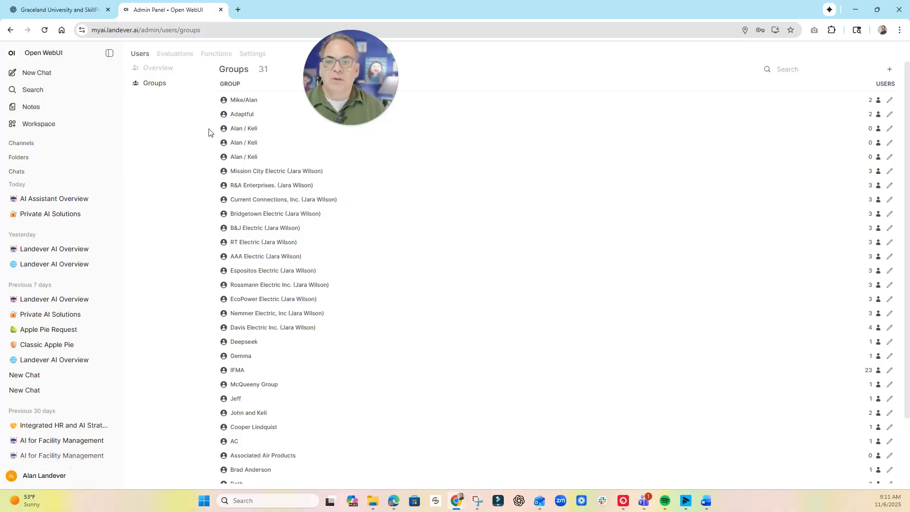
click(891, 71)
click(407, 192)
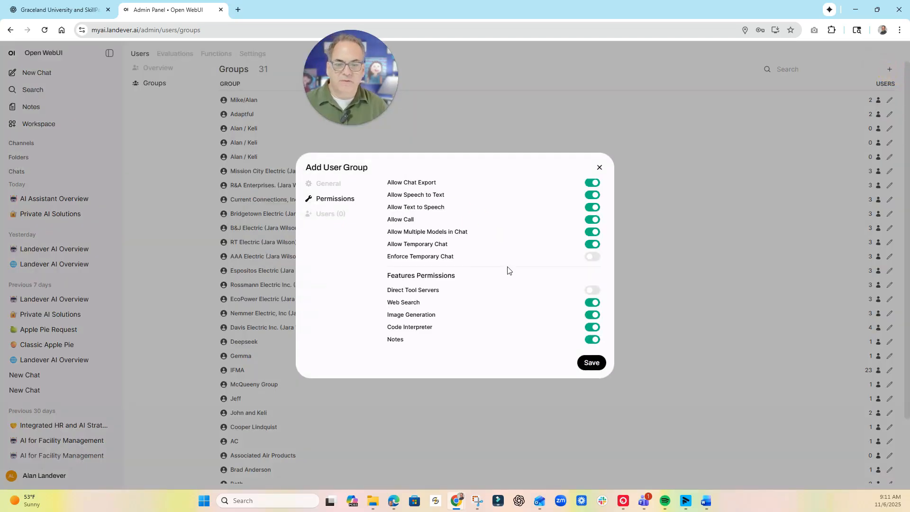
click(327, 215)
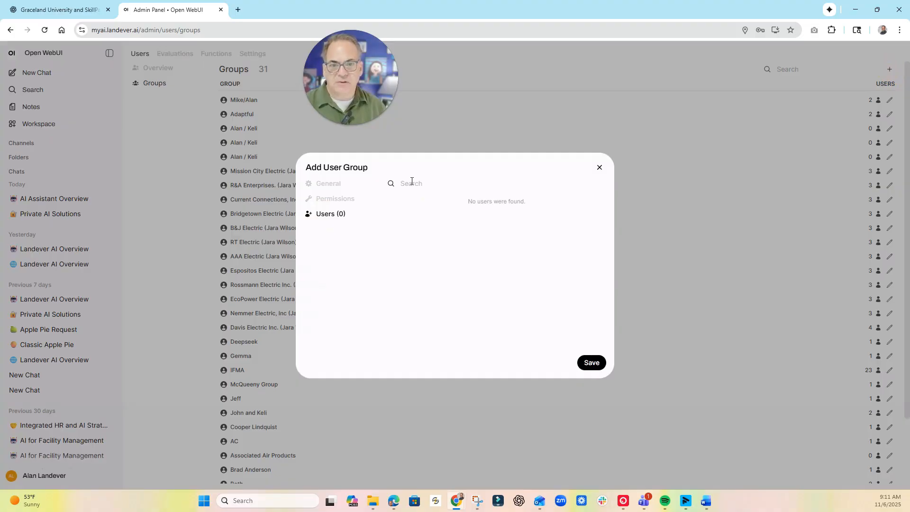
click(412, 182)
text(a)
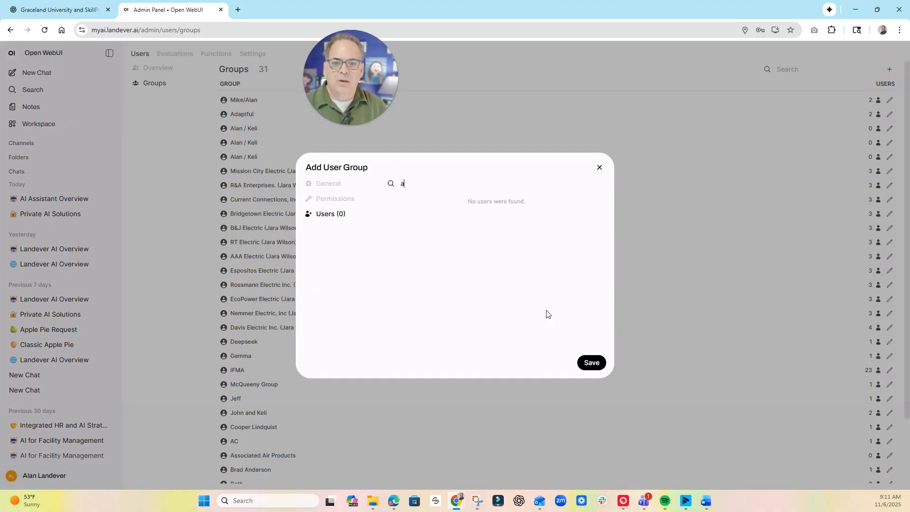
click(592, 363)
- Add two people as members of the Skill Path user group and save the group
click(310, 216)
click(408, 183)
text(keli)
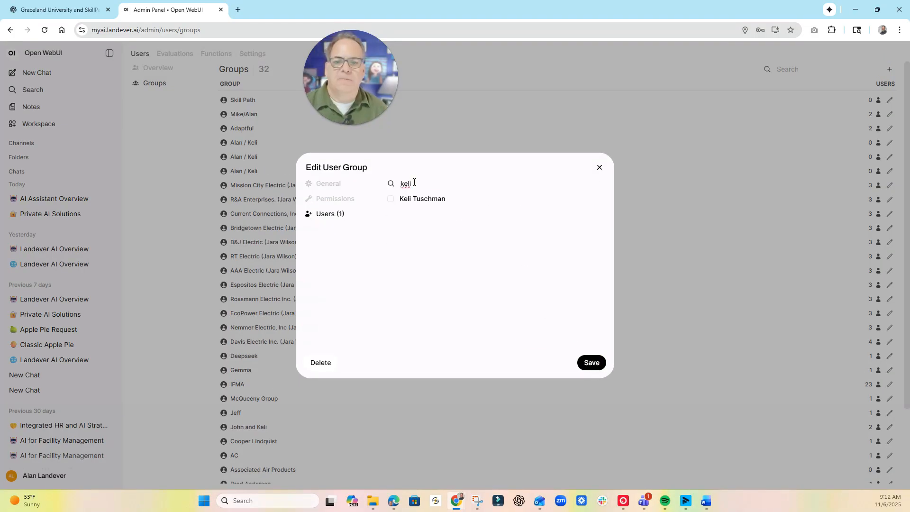
click(391, 199)
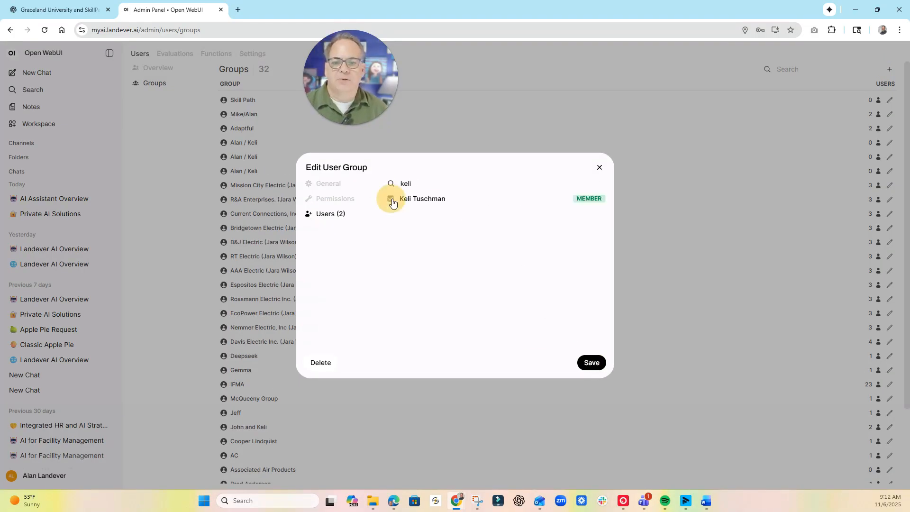
click(591, 363)
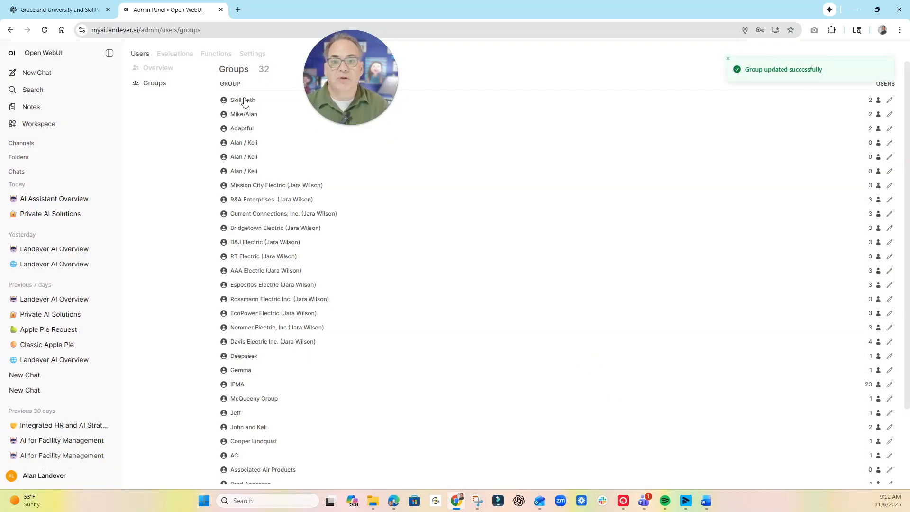
- Look at the new chat page, then browse the workspace's models and knowledge collections
click(29, 73)
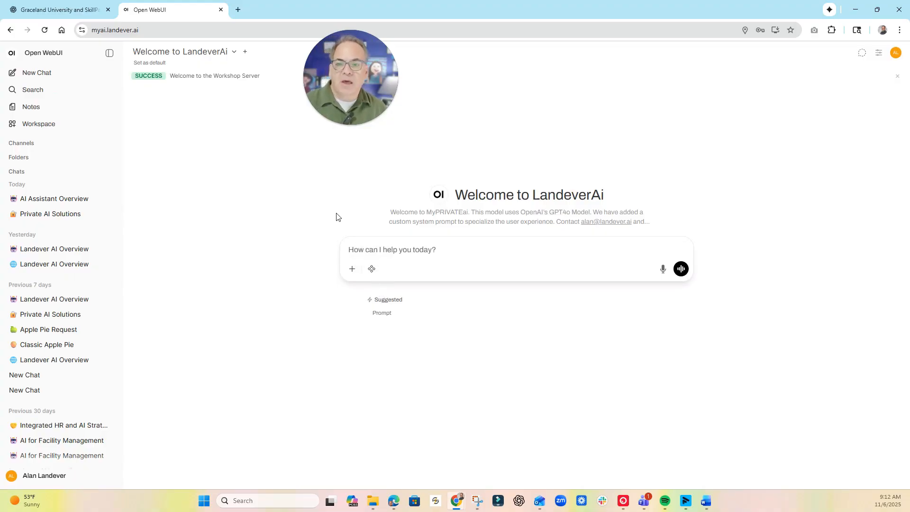
click(44, 124)
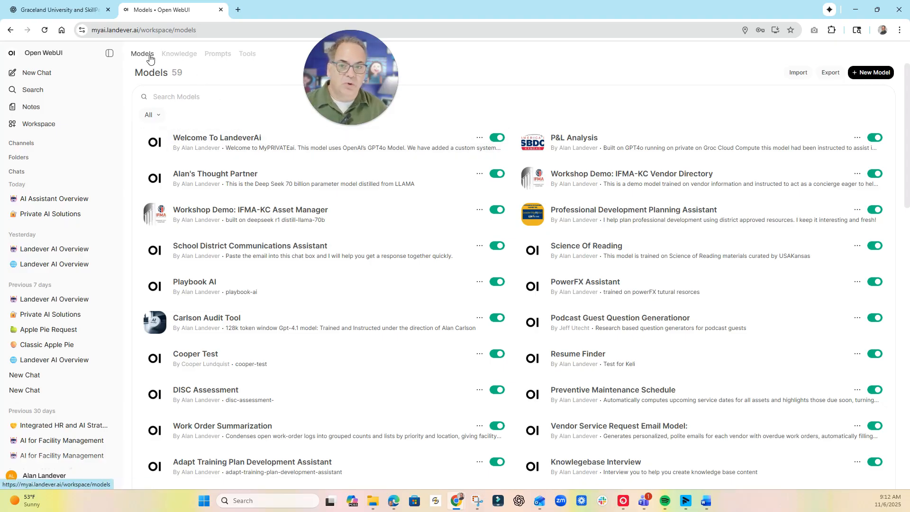
click(177, 55)
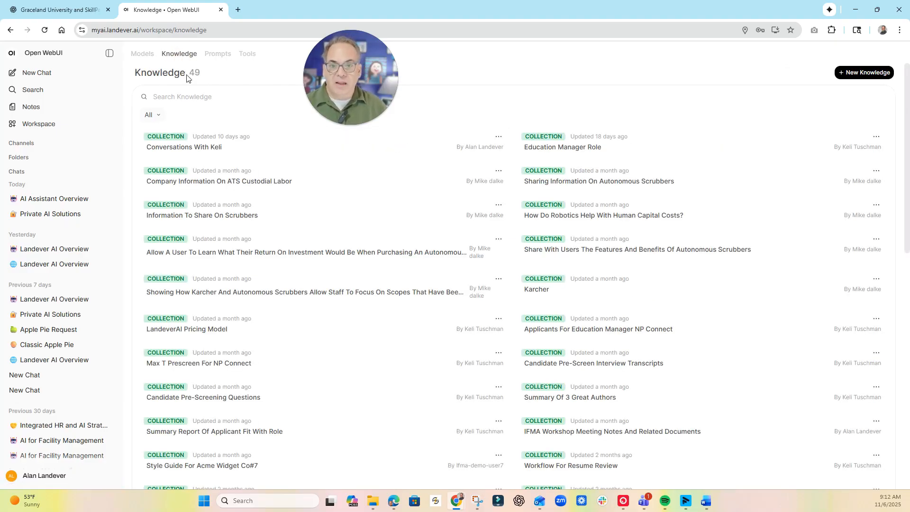
scroll(348, 265, down, 2)
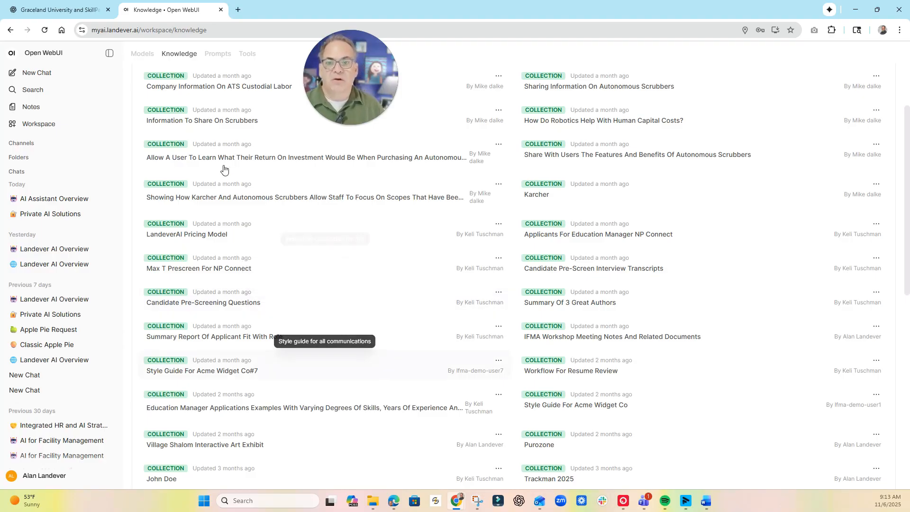
scroll(268, 245, up, 1)
scroll(269, 245, up, 2)
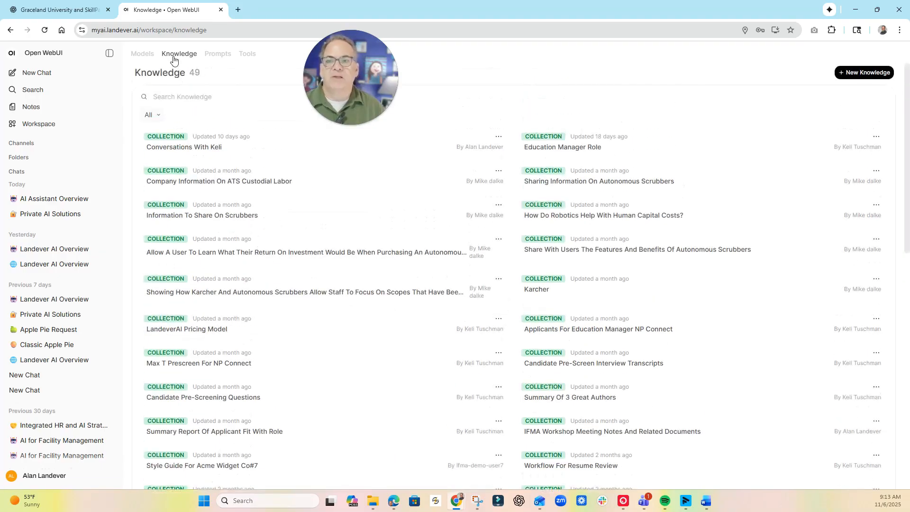
- Look through the workspace's saved prompts and tools, and review the list of custom models
click(218, 55)
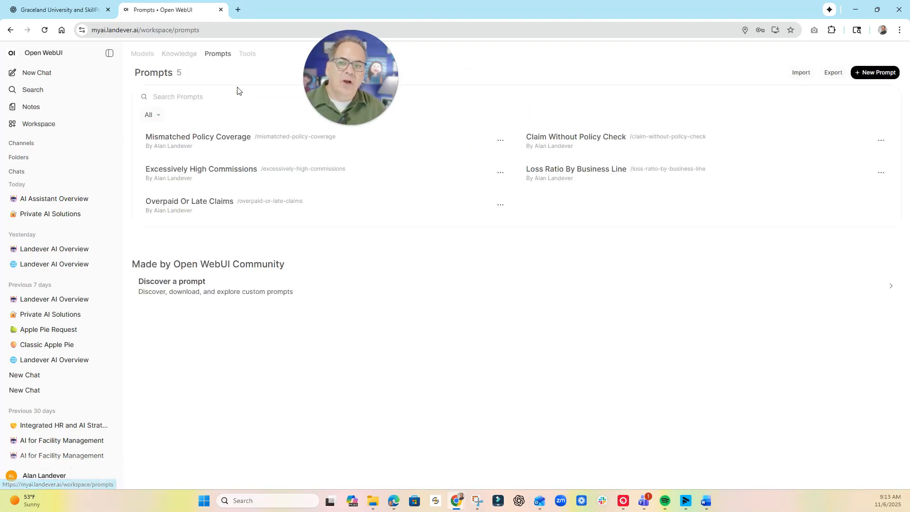
click(244, 54)
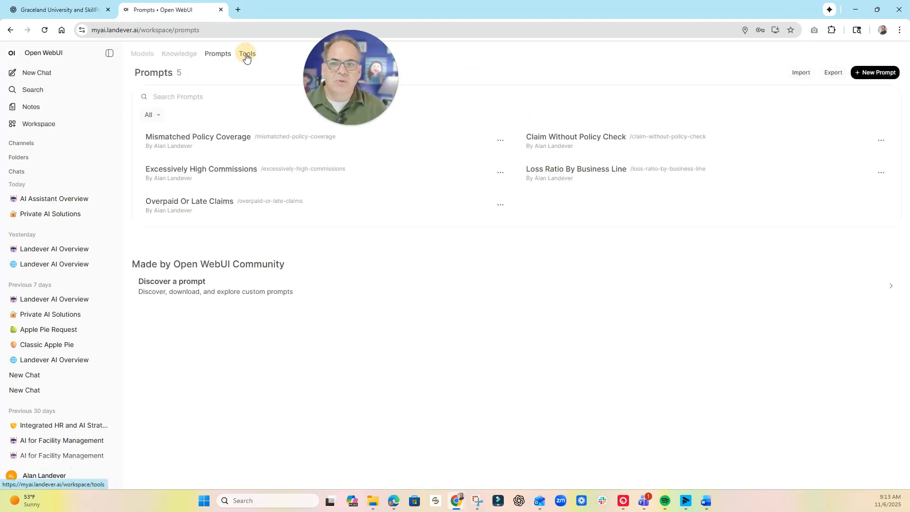
click(145, 63)
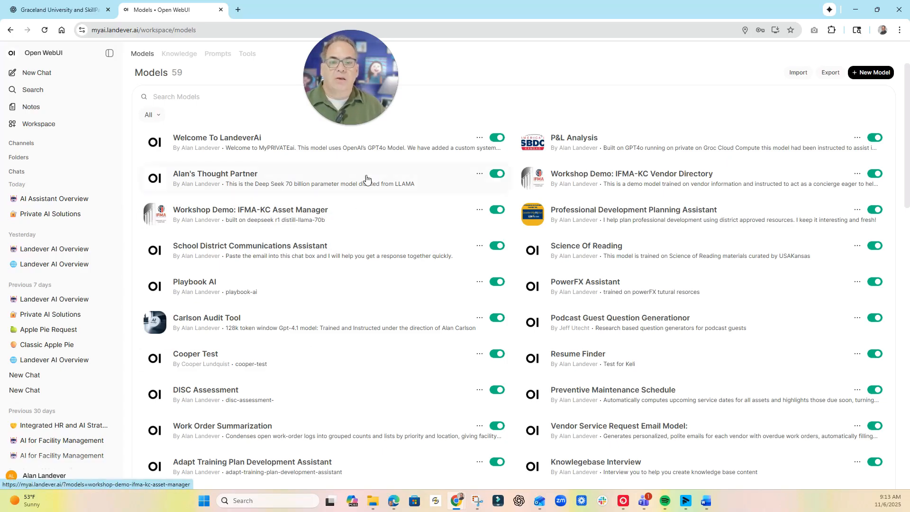
scroll(402, 321, down, 6)
scroll(400, 326, up, 5)
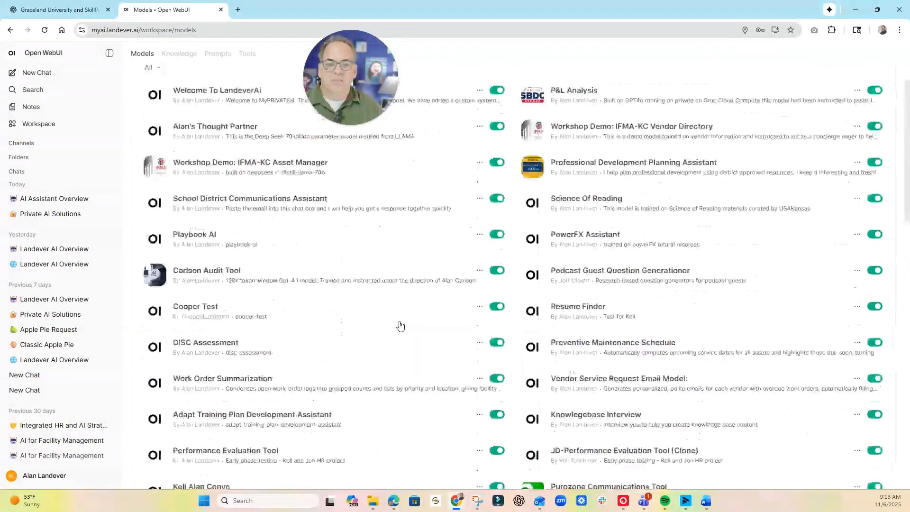
scroll(400, 325, up, 1)
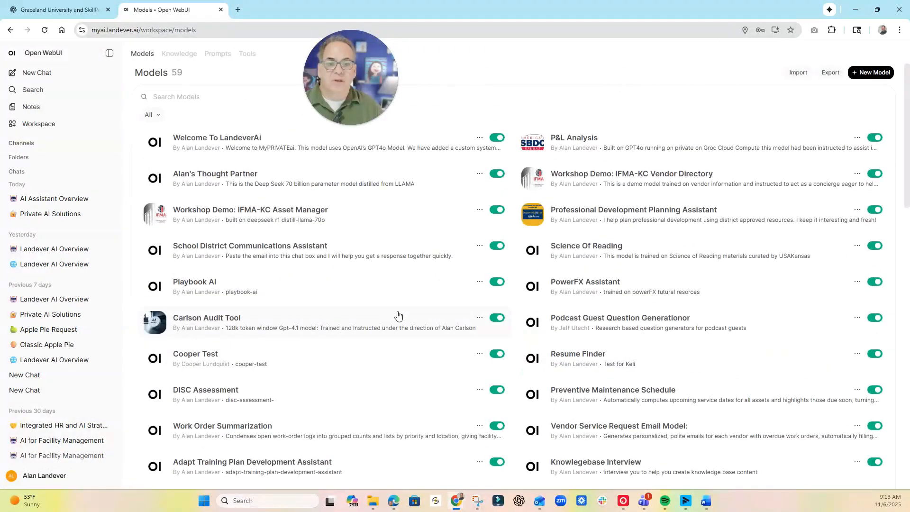
- Start a new custom model in the workspace and name it "Skill Path"
click(877, 75)
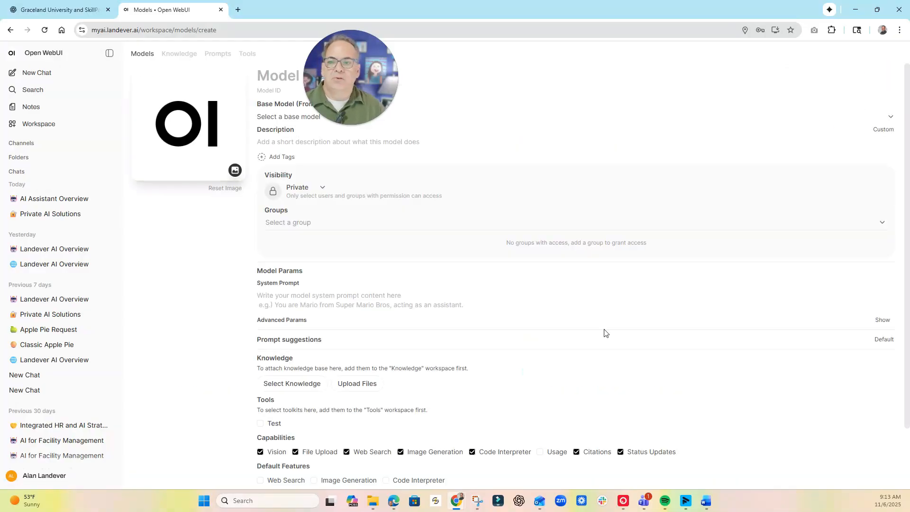
drag(362, 71, 561, 50)
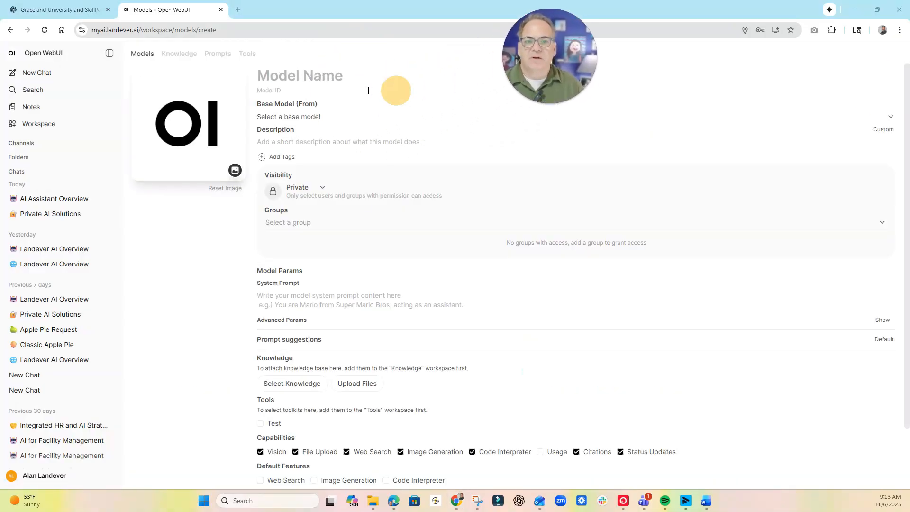
click(300, 81)
text(S)
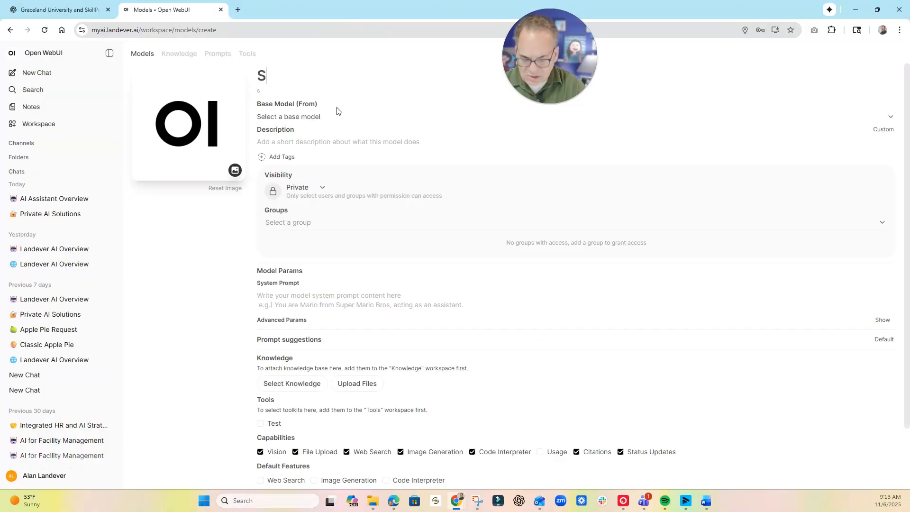
text(kill Path)
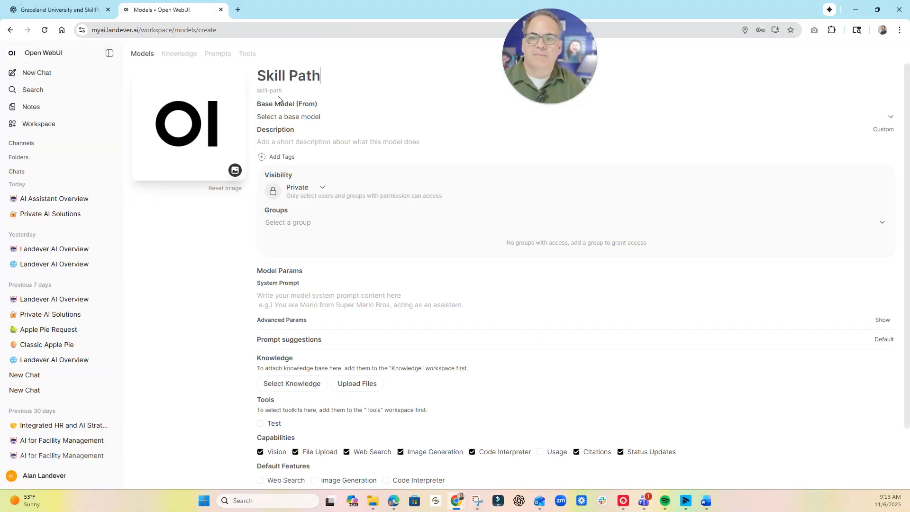
click(281, 102)
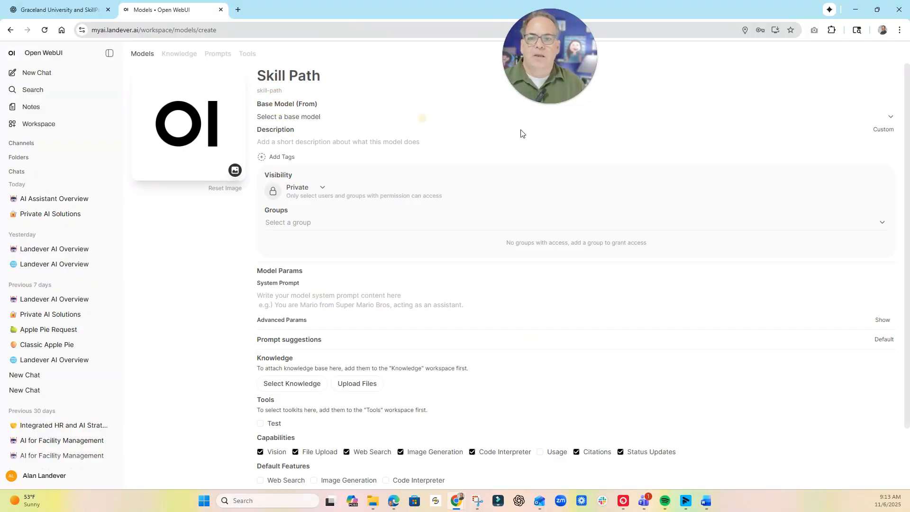
- Set the model's base model to openai/gpt-oss-120b
click(890, 118)
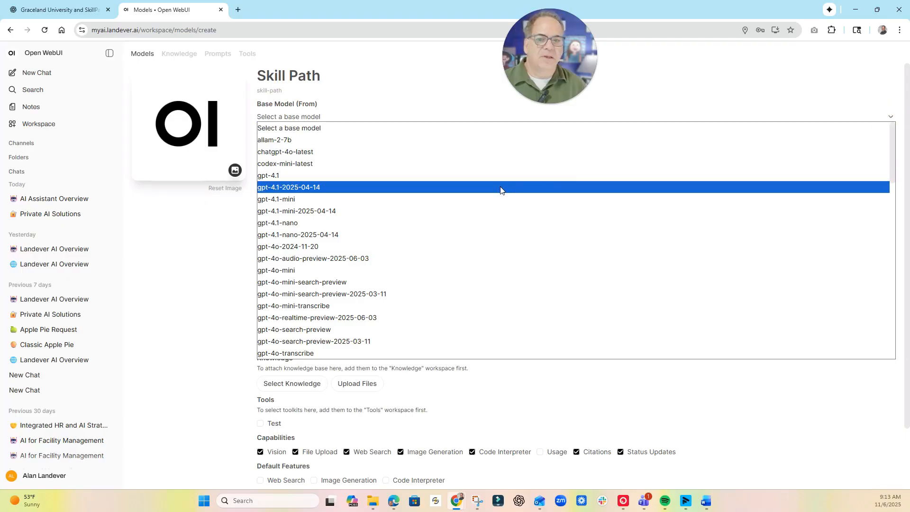
scroll(417, 251, down, 10)
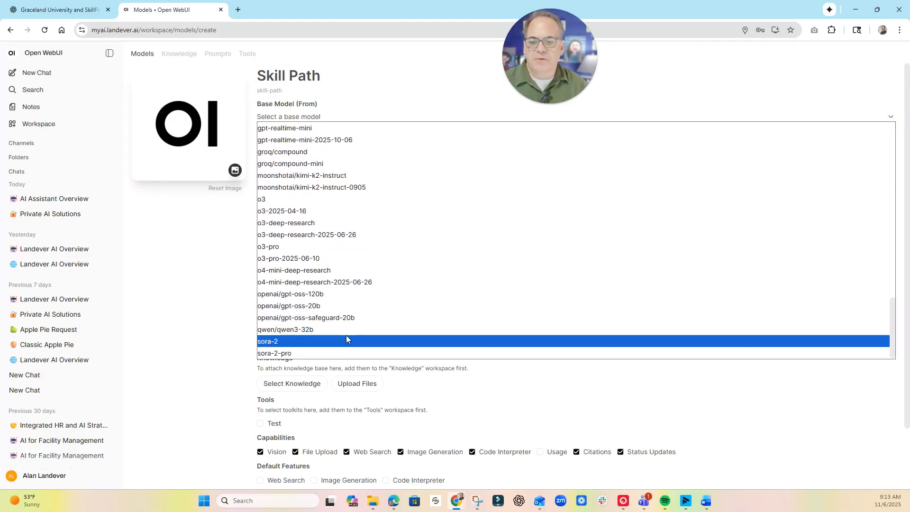
click(319, 295)
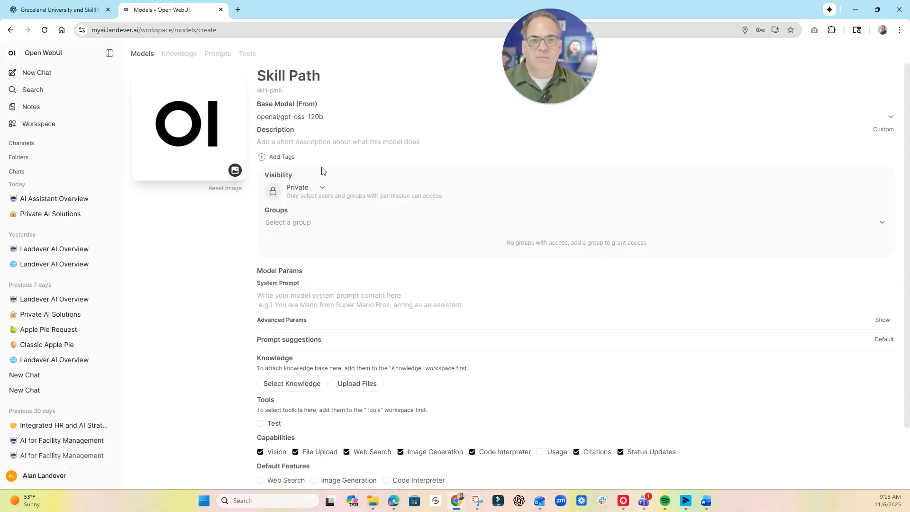
- Describe the model as "OSS120:Trained on a pdf about both orgs" and extend its name to "Skill Path General Info"
click(309, 142)
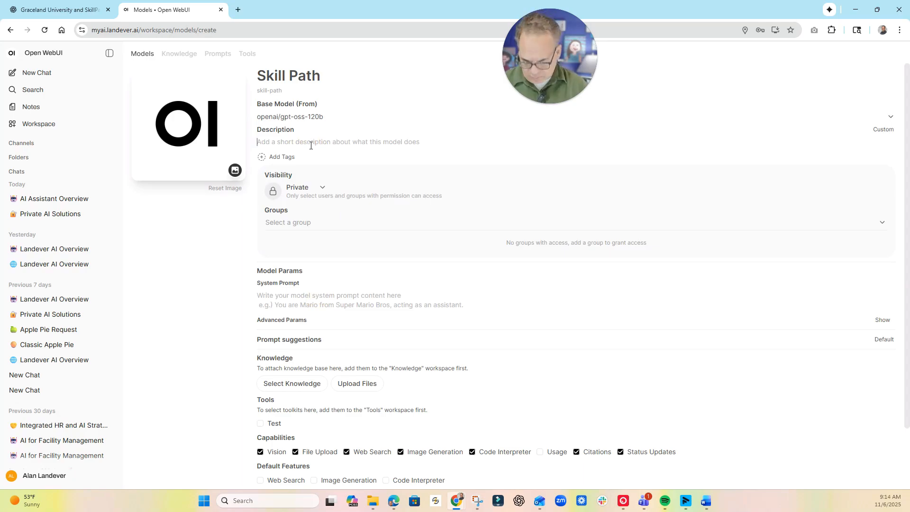
text(OSS120:)
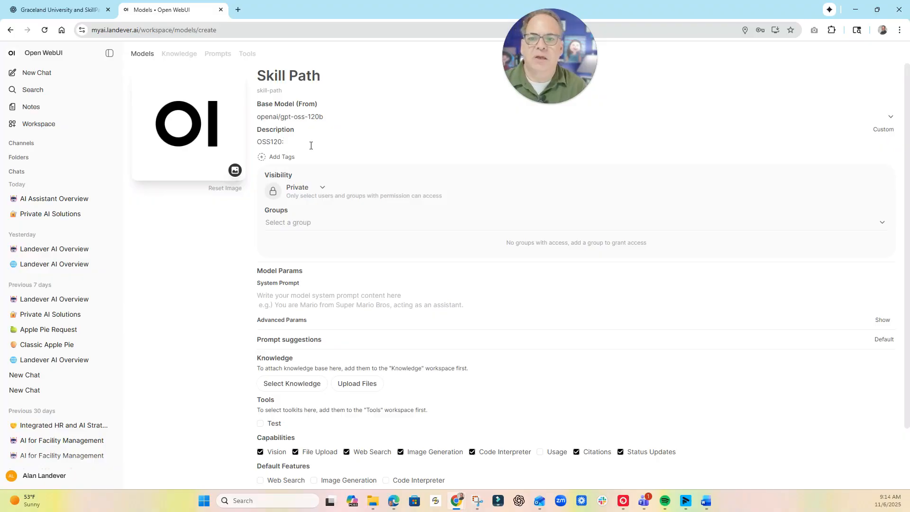
text(Trained on a pdf about both orgs)
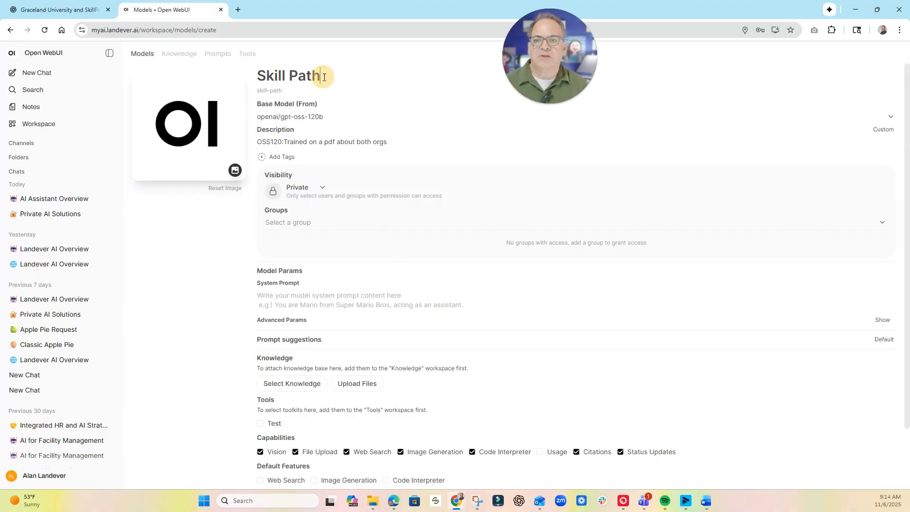
text(Gener)
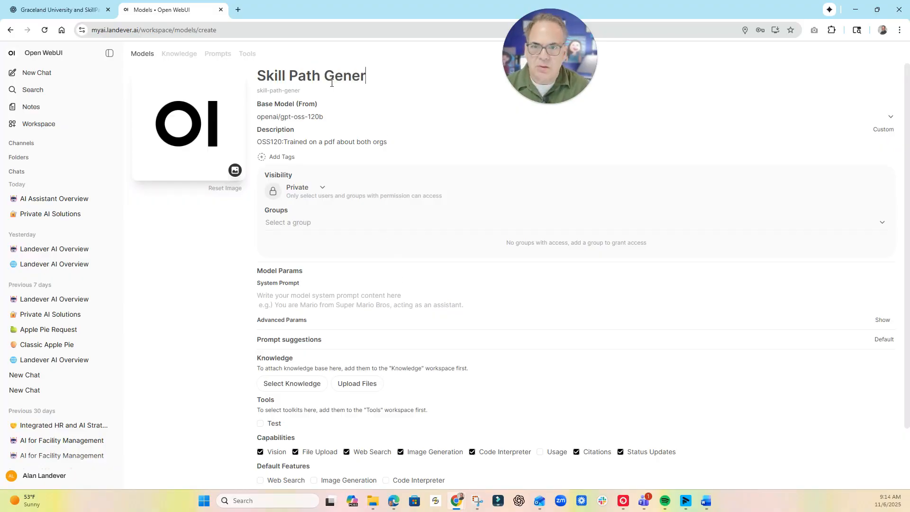
text(al Info)
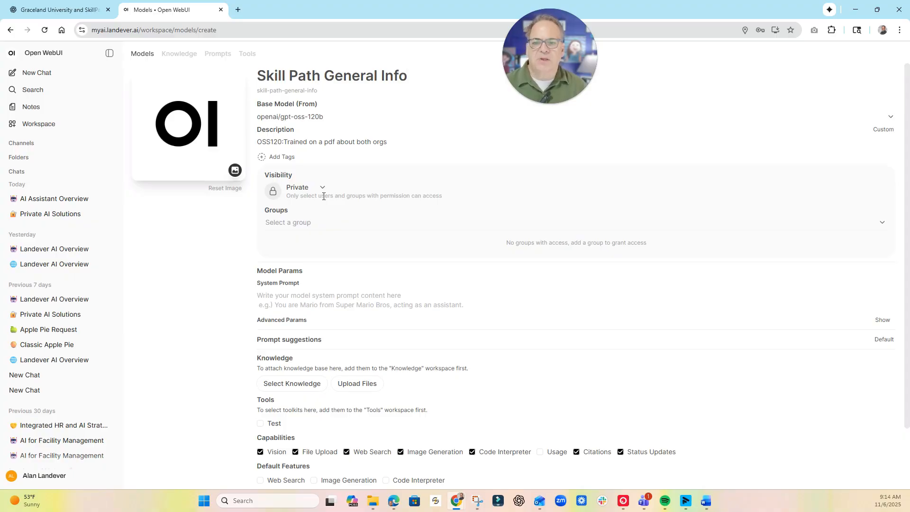
click(298, 190)
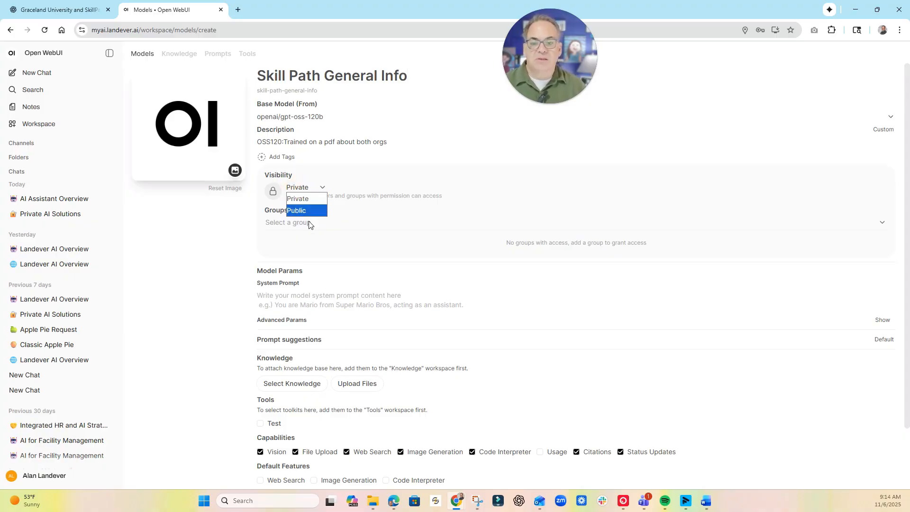
click(310, 211)
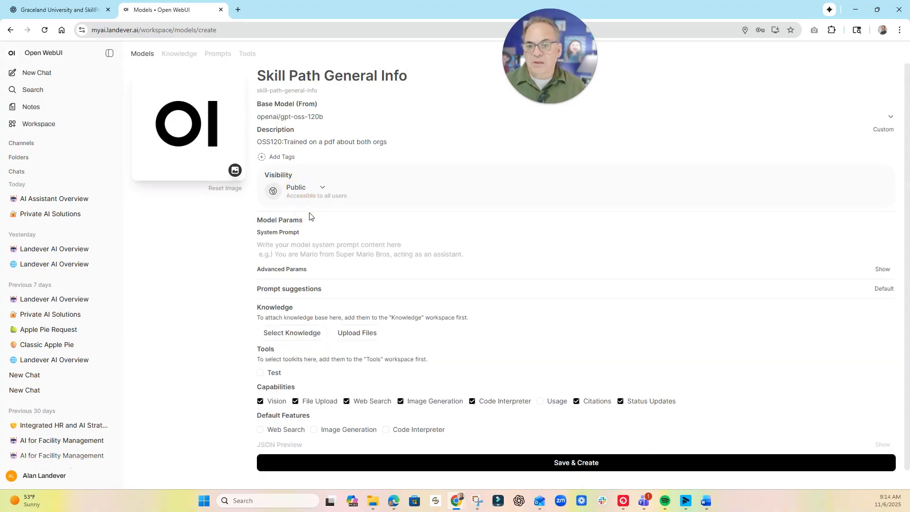
click(323, 190)
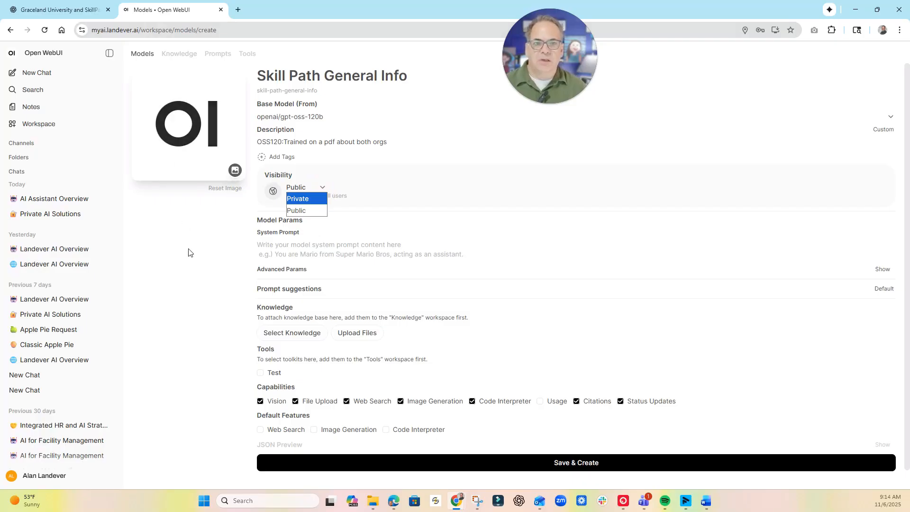
click(308, 199)
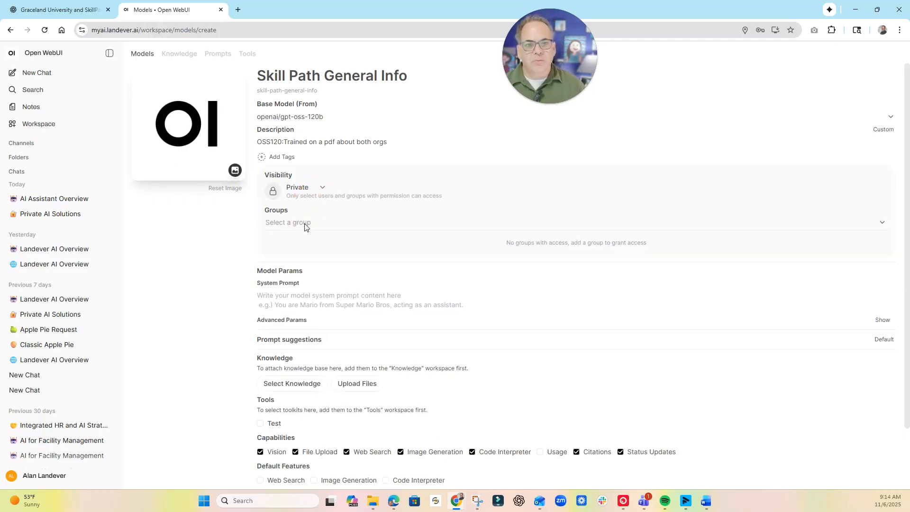
- Grant the Skill Path group access to the private model
click(305, 225)
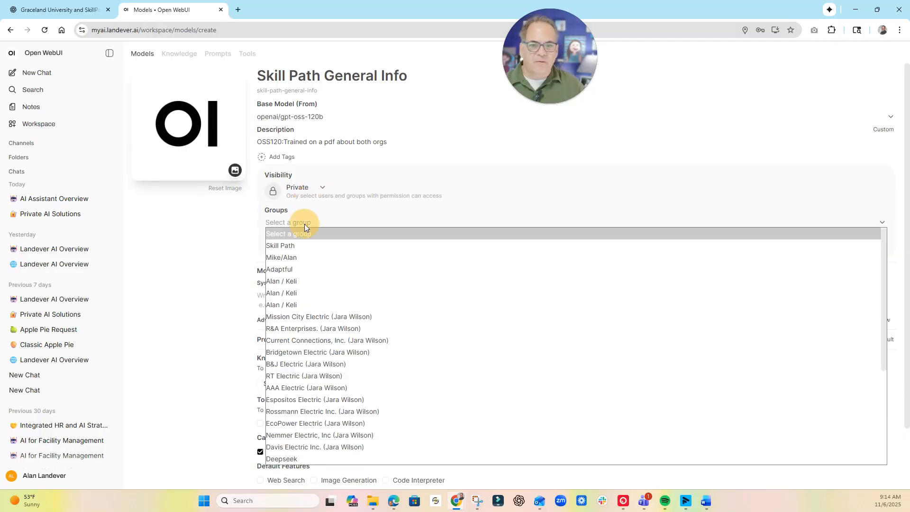
click(295, 246)
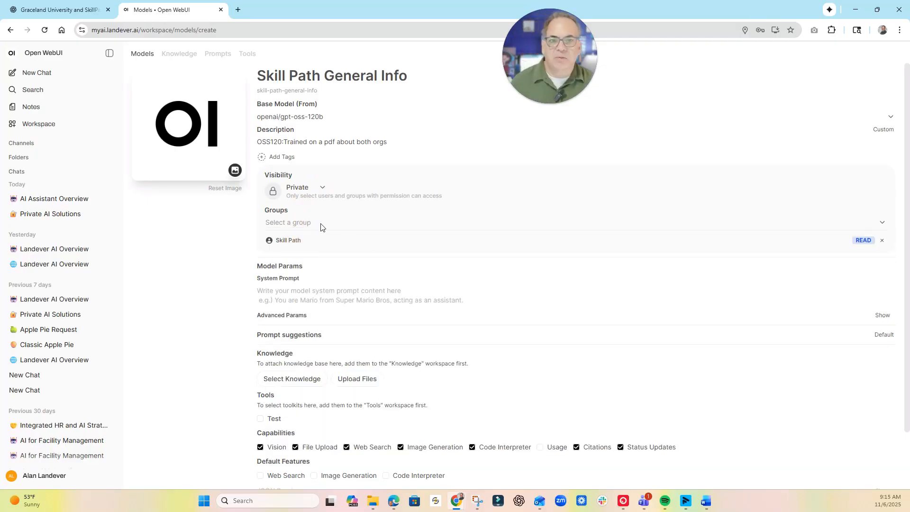
- Dictate a system prompt: answer only from the knowledge base, otherwise state the purpose and politely redirect; cover Skill Path and Graceland University; name is Grace
scroll(327, 199, down, 2)
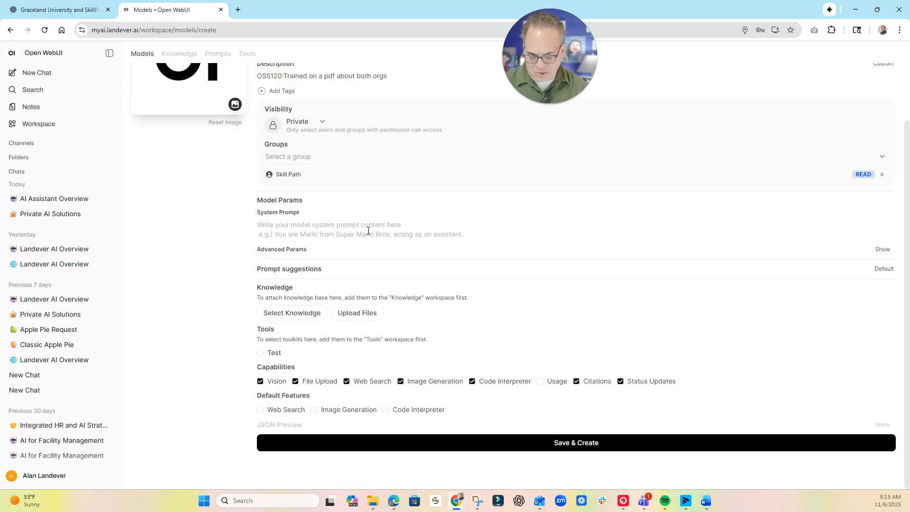
click(275, 227)
key(super+h)
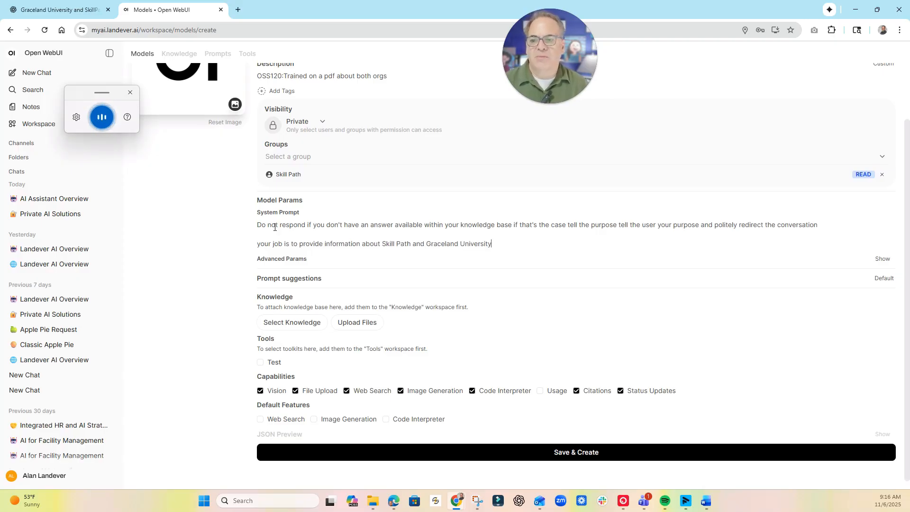
click(331, 290)
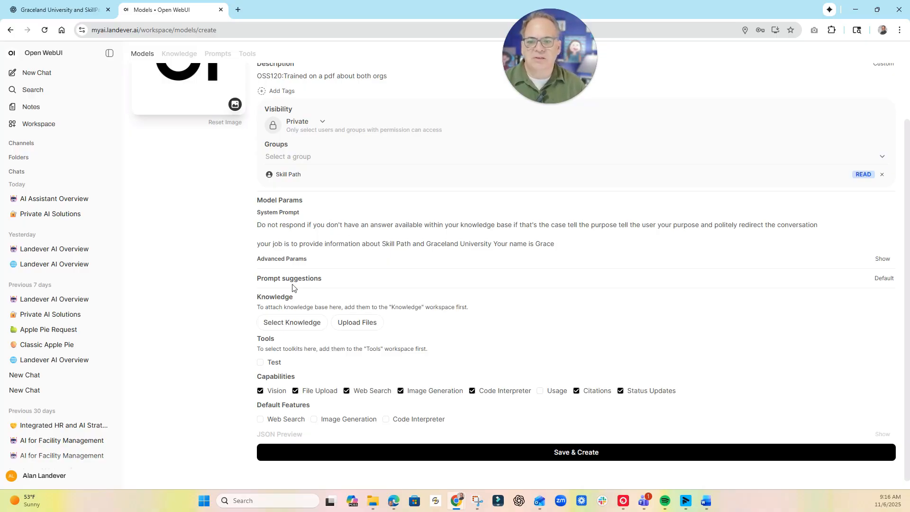
- Switch to custom prompt suggestions and add "Tell me about masters programs" and "I want to get certified"
click(883, 279)
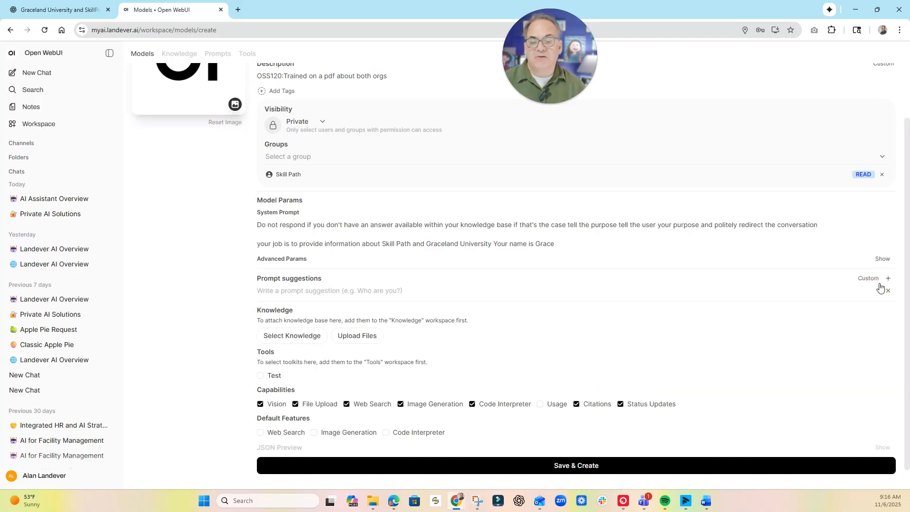
click(288, 290)
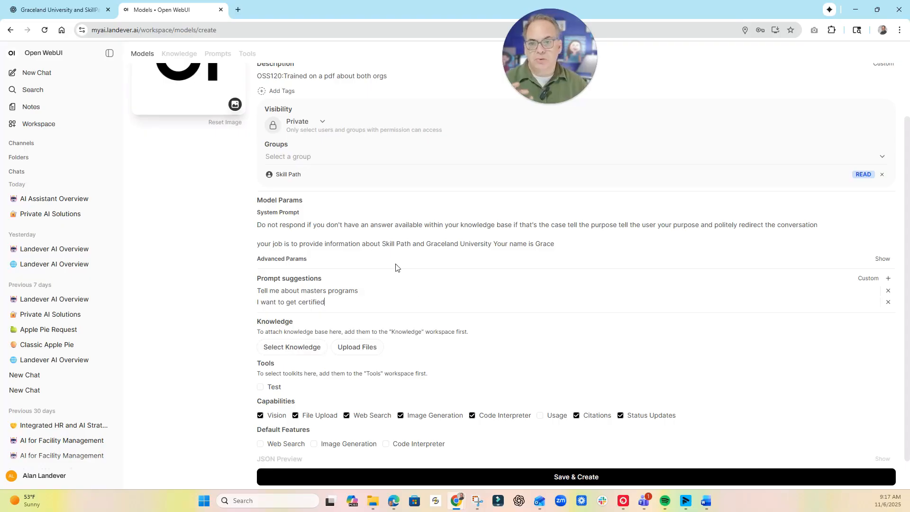
- Browse the existing knowledge collections that can be attached to the model, and close the list without choosing one
scroll(432, 325, down, 1)
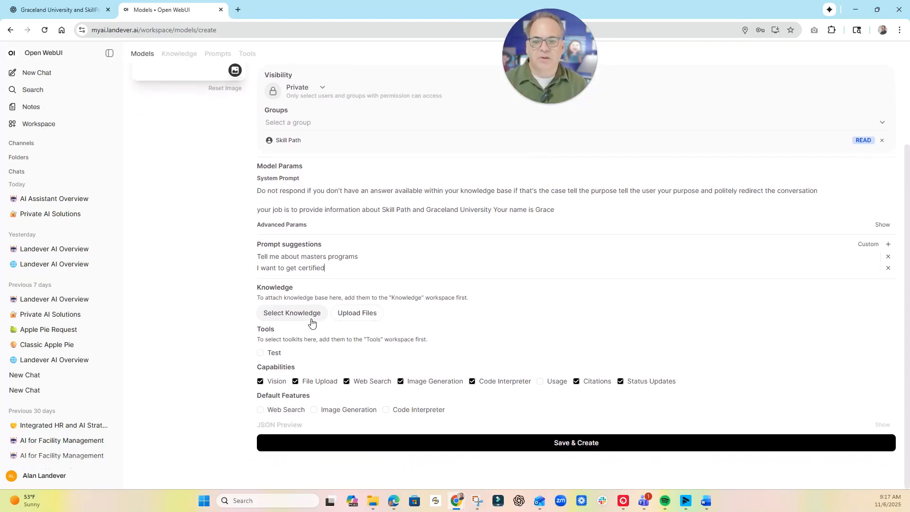
click(274, 315)
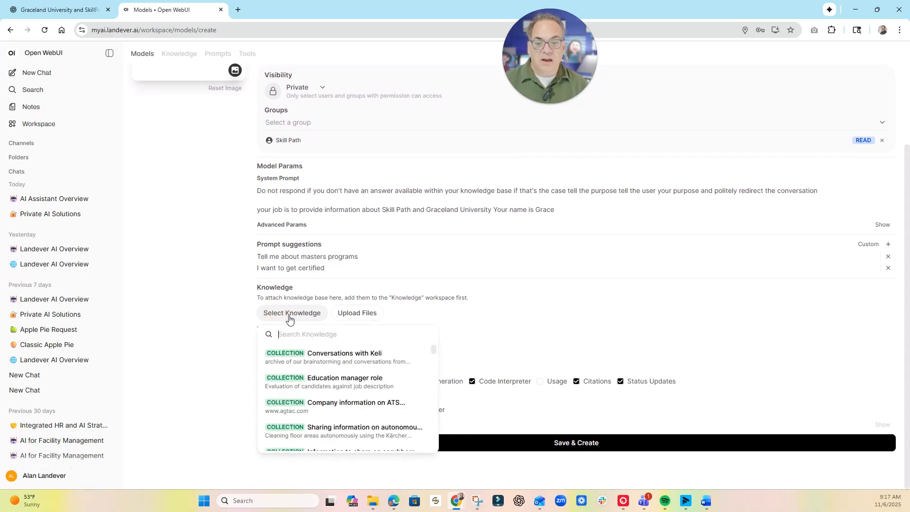
scroll(316, 362, down, 5)
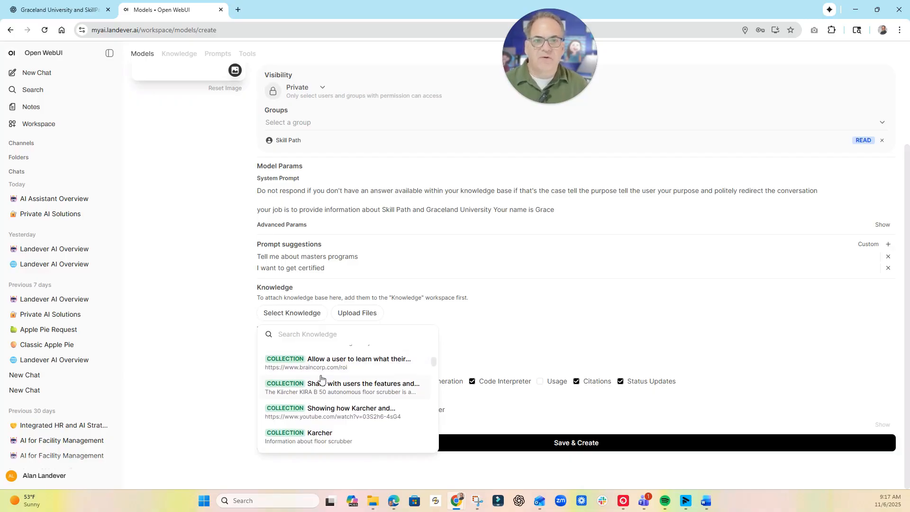
scroll(322, 385, down, 3)
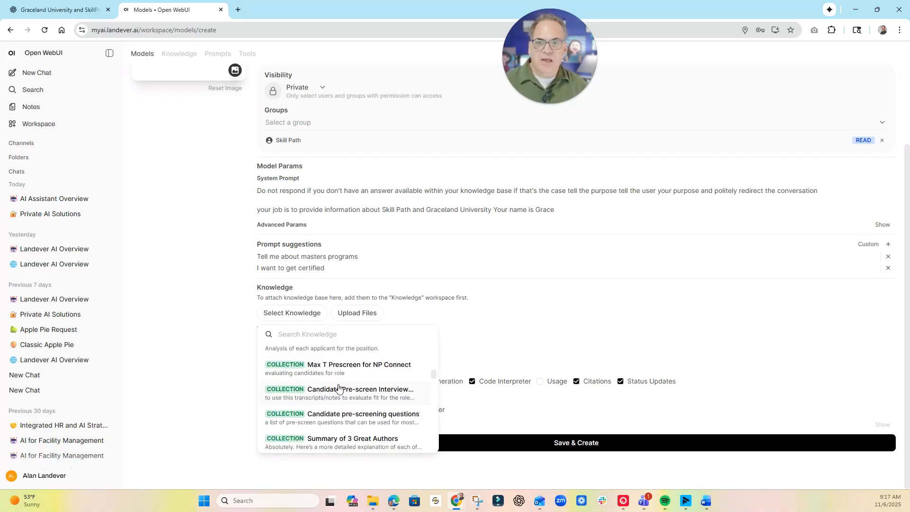
scroll(339, 387, up, 1)
click(576, 321)
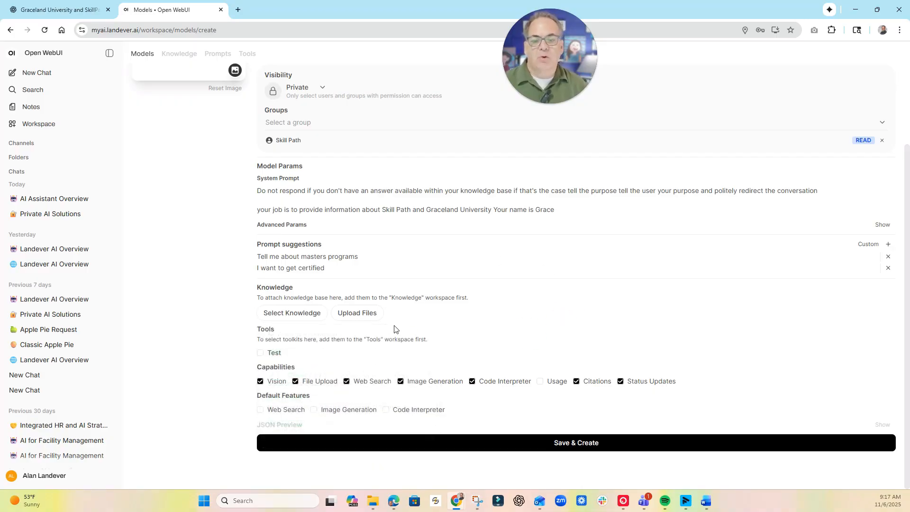
- Preview "skill path graceland info.pdf" from the Downloads folder and upload it as the model's knowledge
click(365, 323)
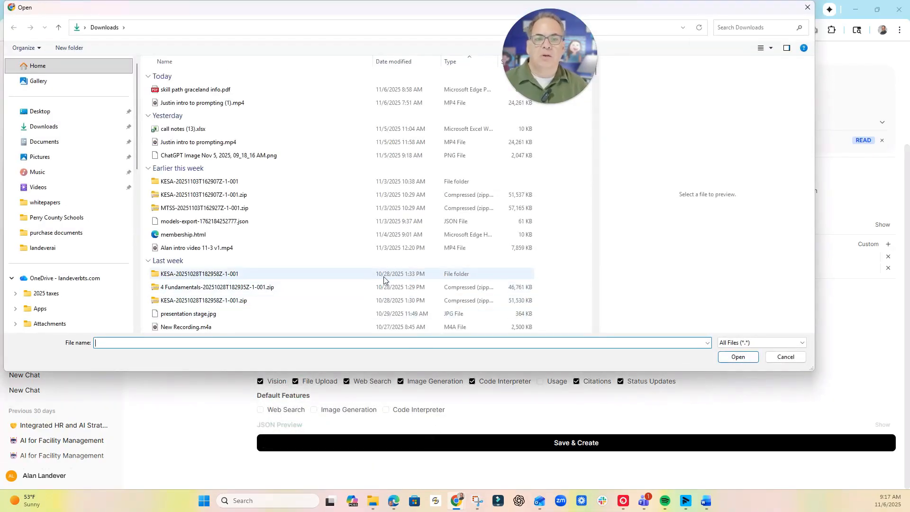
click(189, 91)
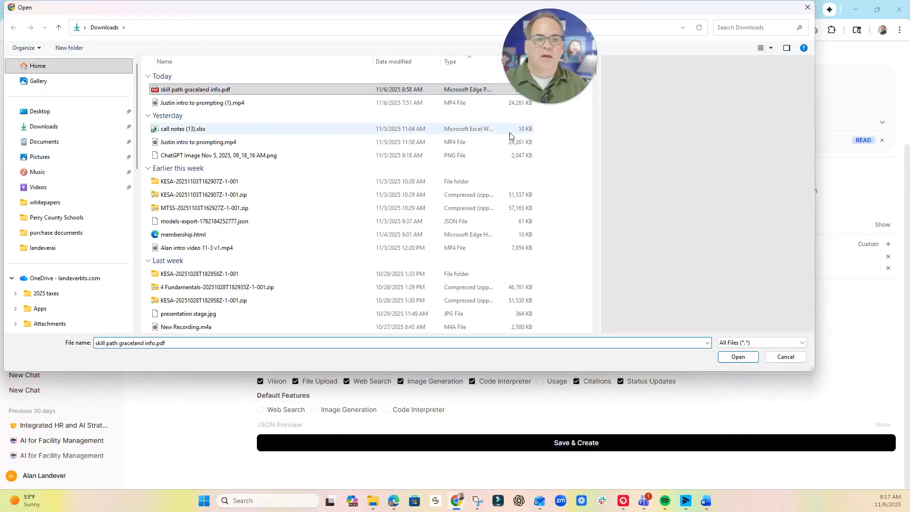
scroll(707, 177, down, 5)
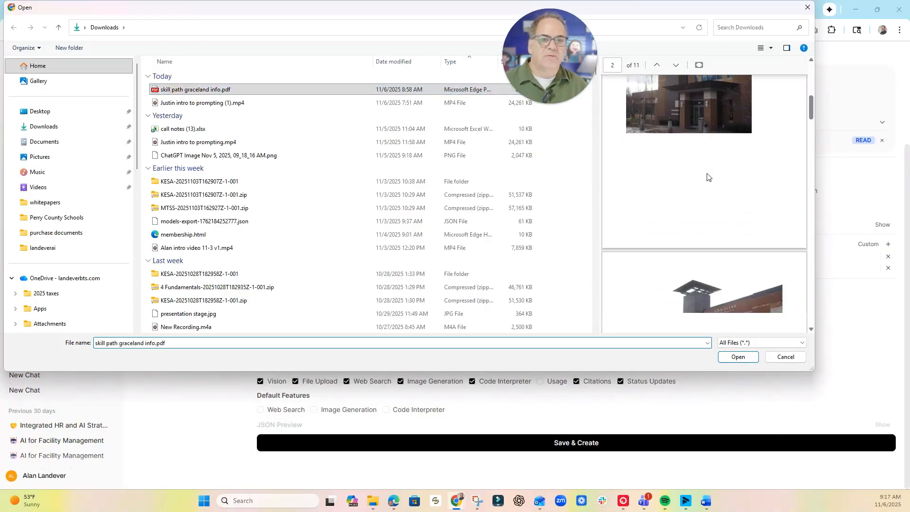
scroll(707, 177, down, 10)
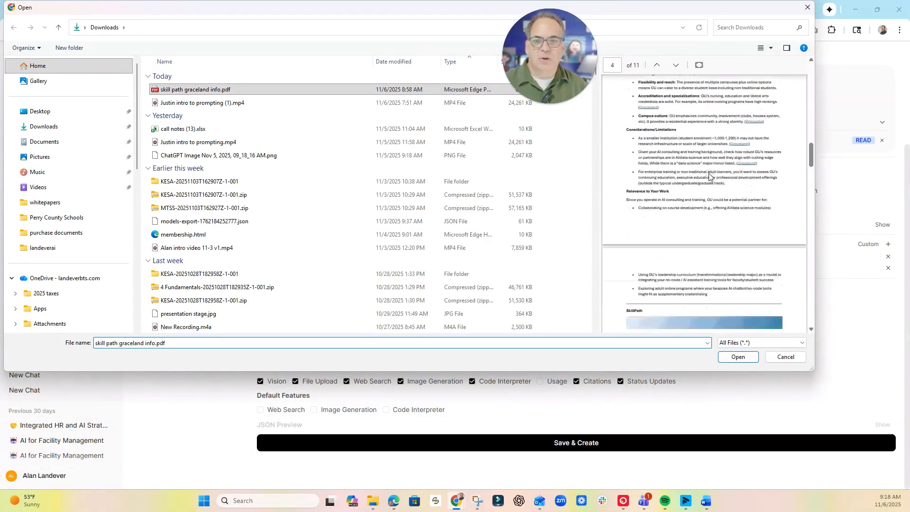
scroll(710, 177, down, 10)
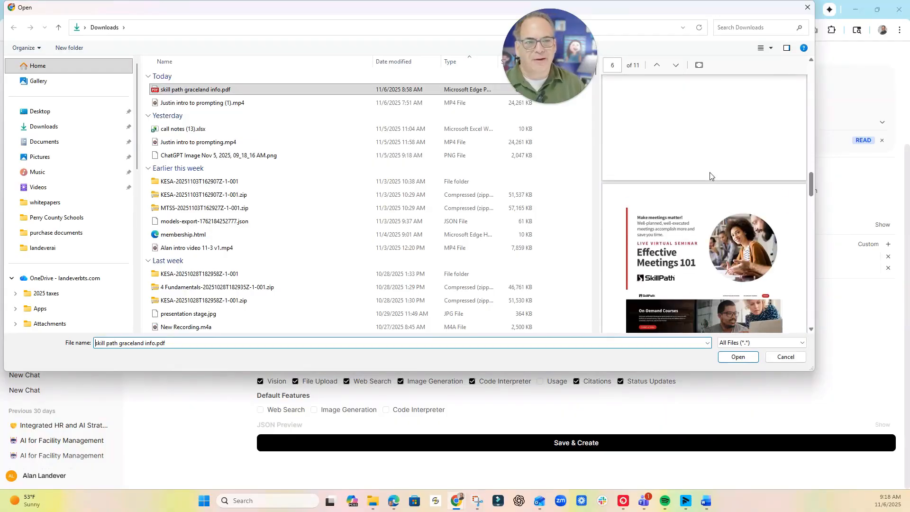
scroll(709, 176, down, 3)
scroll(710, 176, down, 10)
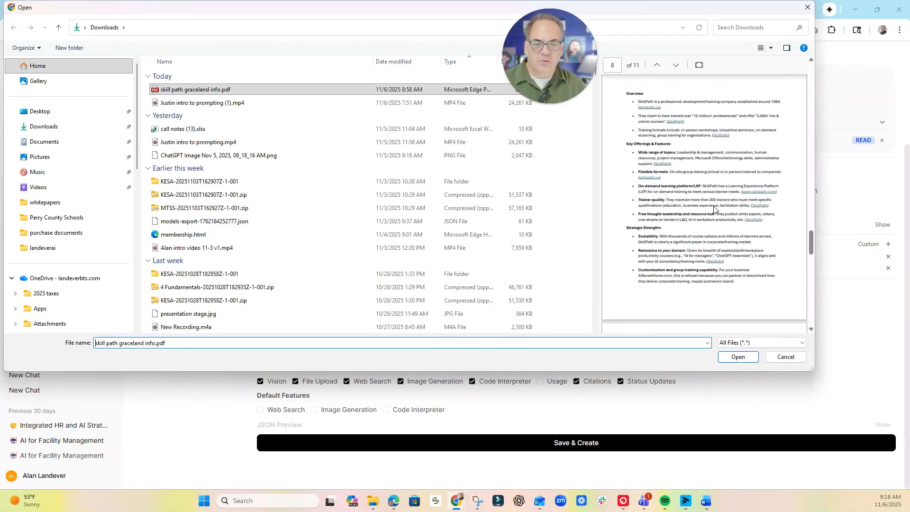
scroll(714, 209, down, 5)
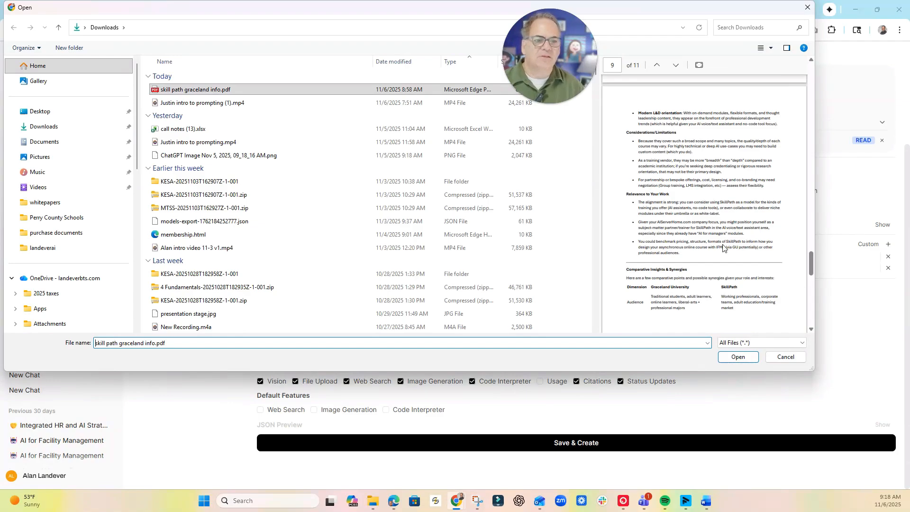
click(738, 357)
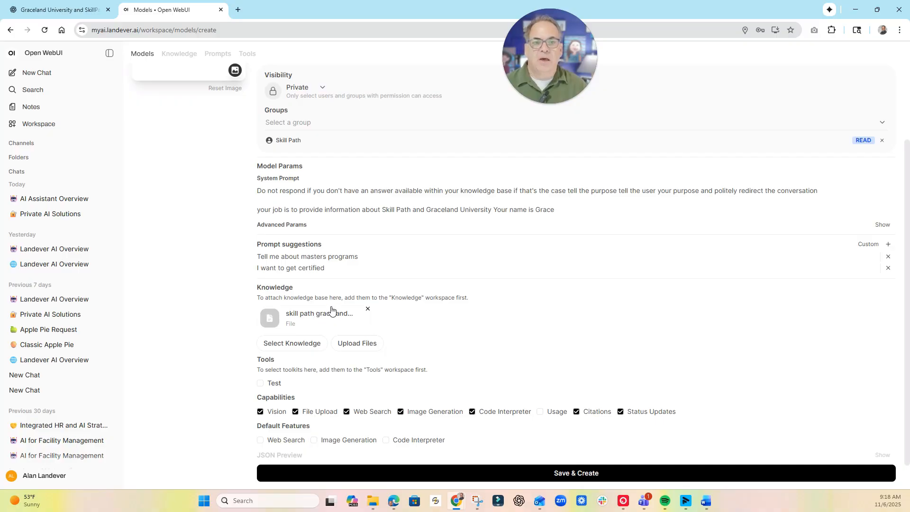
- Set skill path graceland info.pdf to use the entire document instead of focused retrieval, and save and create the model
scroll(334, 308, up, 2)
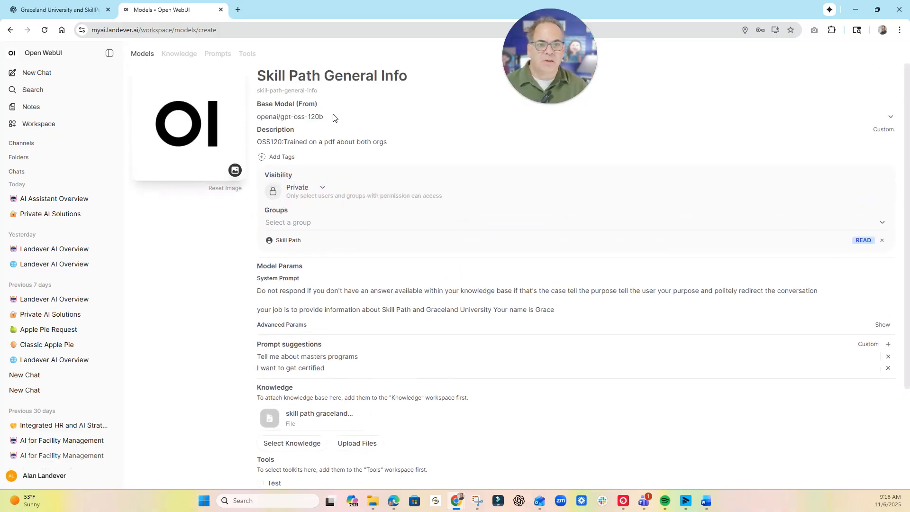
scroll(404, 264, down, 3)
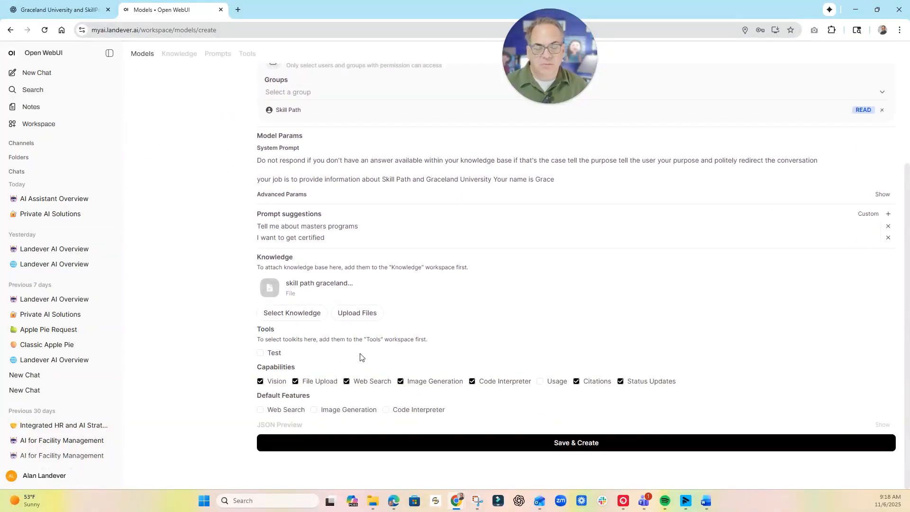
click(338, 287)
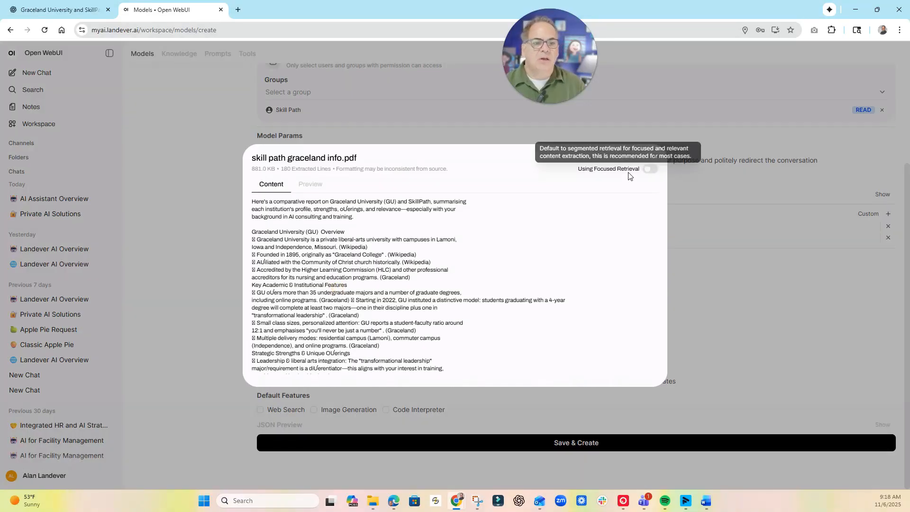
click(652, 170)
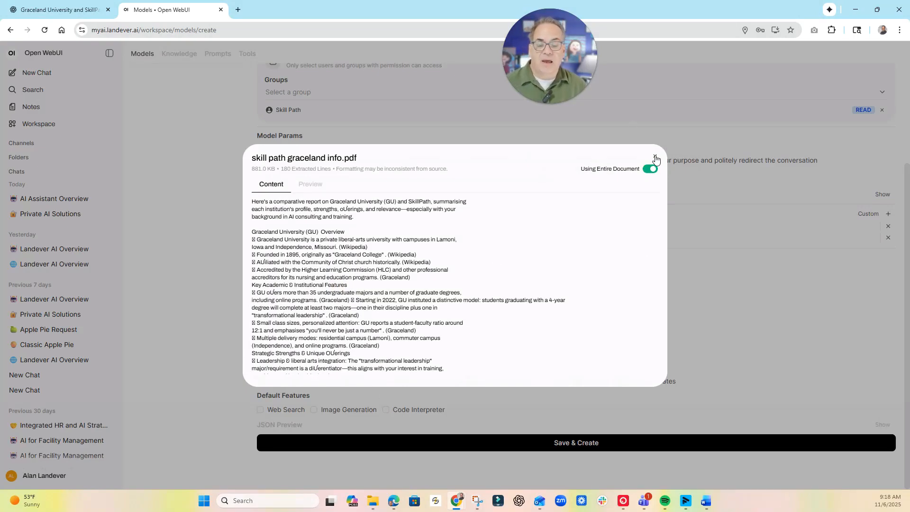
click(705, 208)
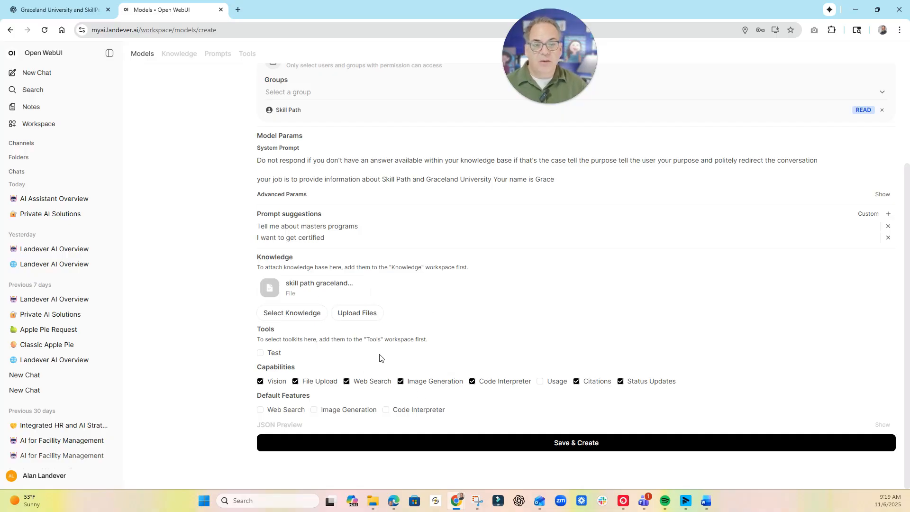
click(549, 443)
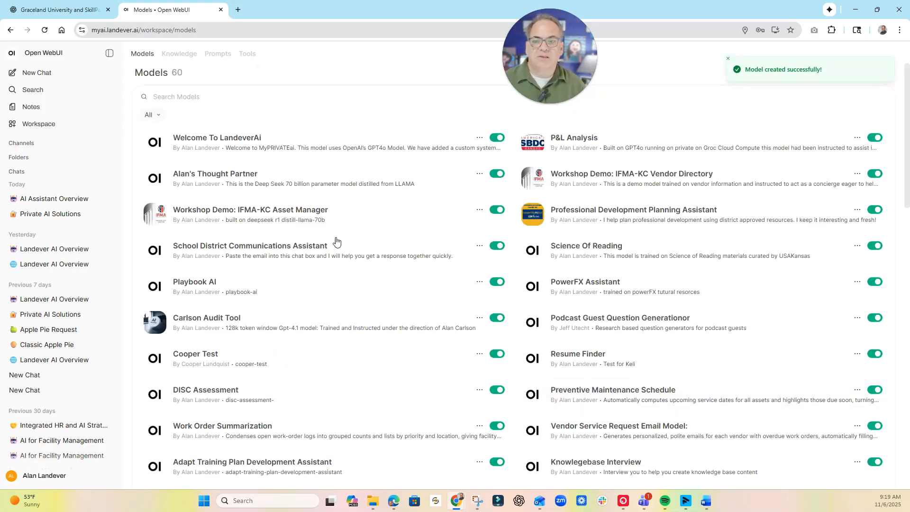
scroll(338, 213, down, 20)
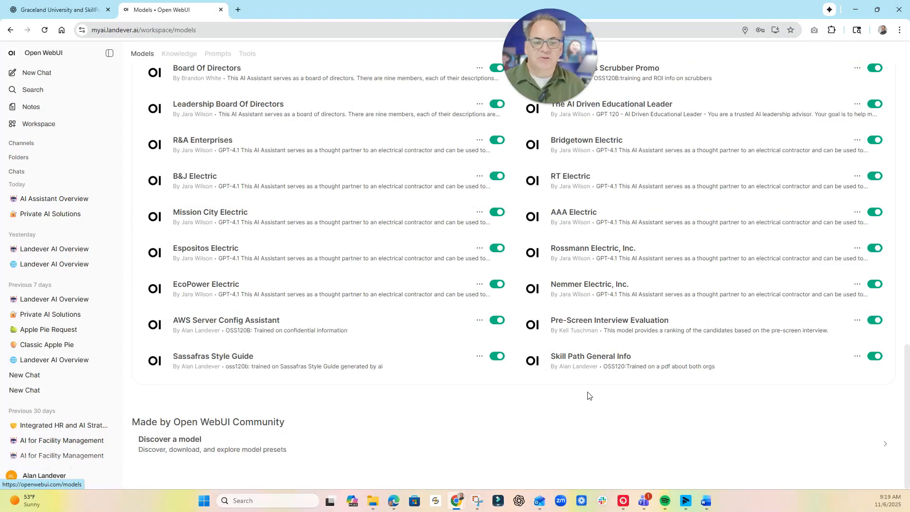
- Start a new chat and choose Skill Path General Info as its model
click(41, 77)
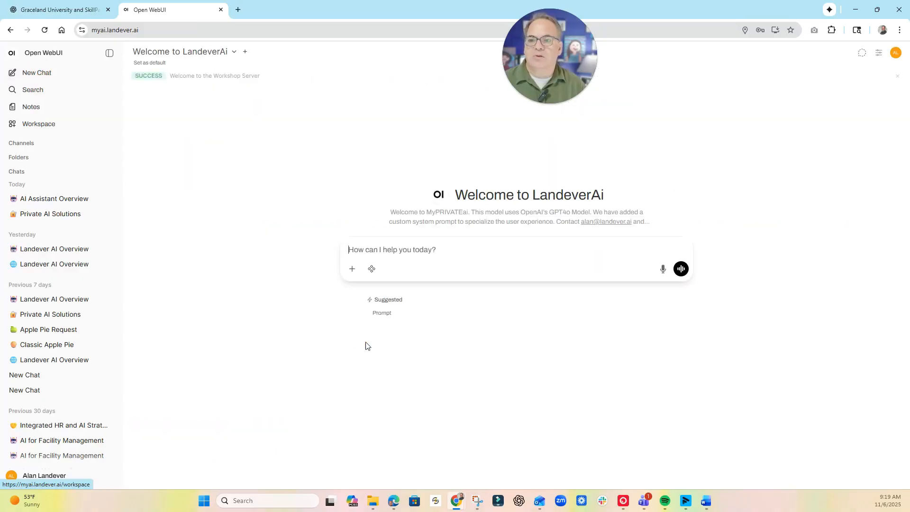
click(234, 53)
scroll(225, 147, down, 5)
scroll(226, 147, up, 5)
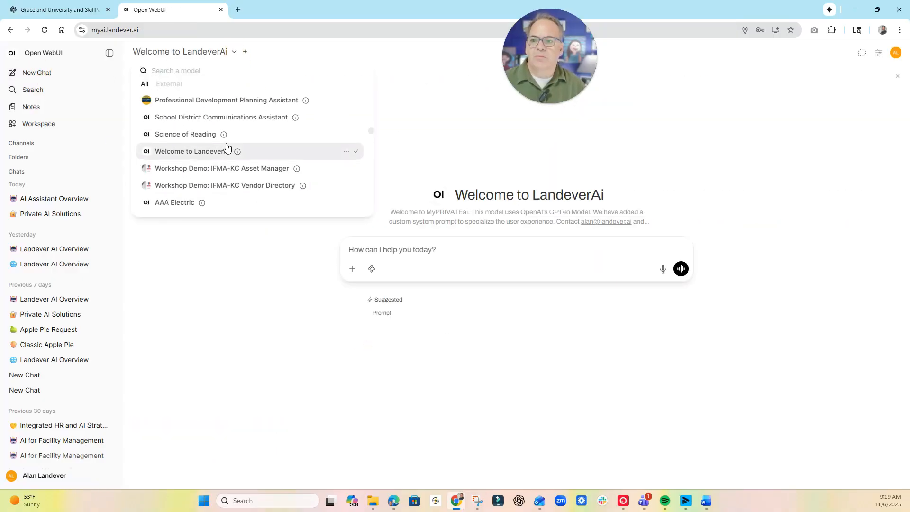
scroll(225, 147, up, 15)
click(225, 151)
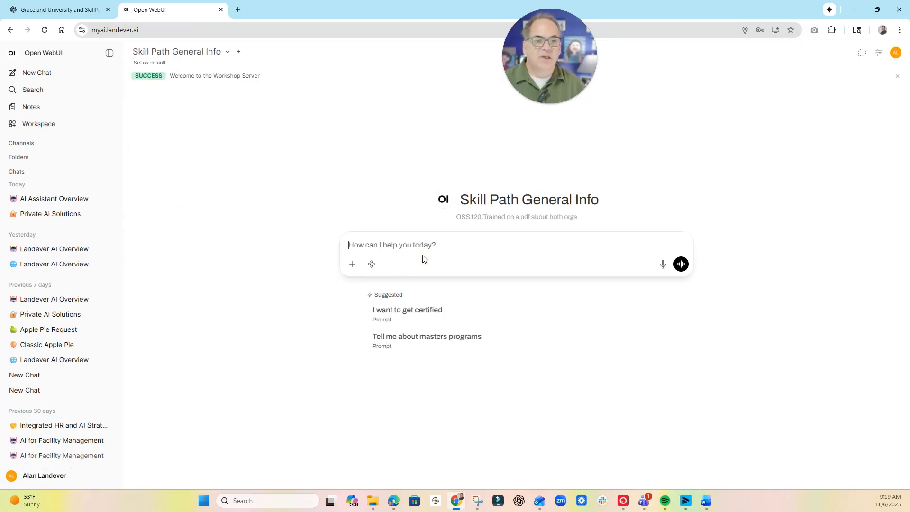
- Ask the model "tell me about yourself", send the suggested follow-up "What programs does SkillPath offer?", and read through the replies
text(tel)
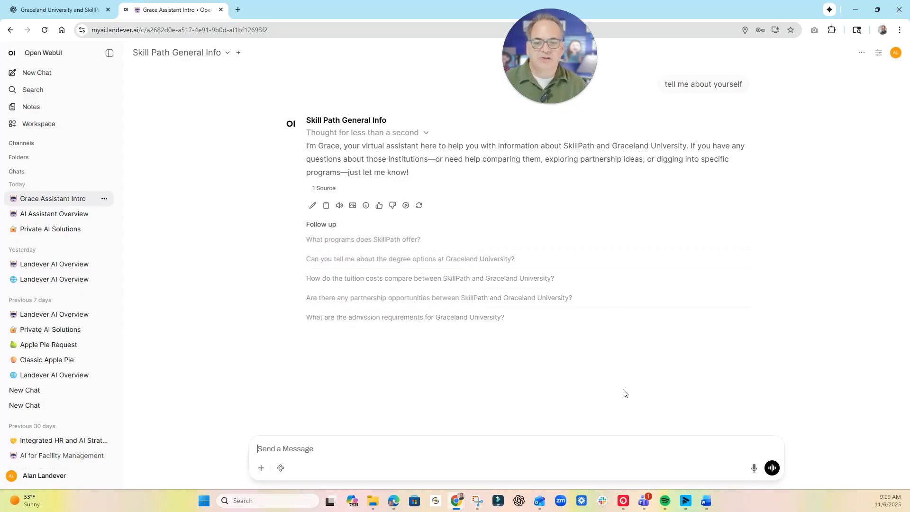
click(365, 245)
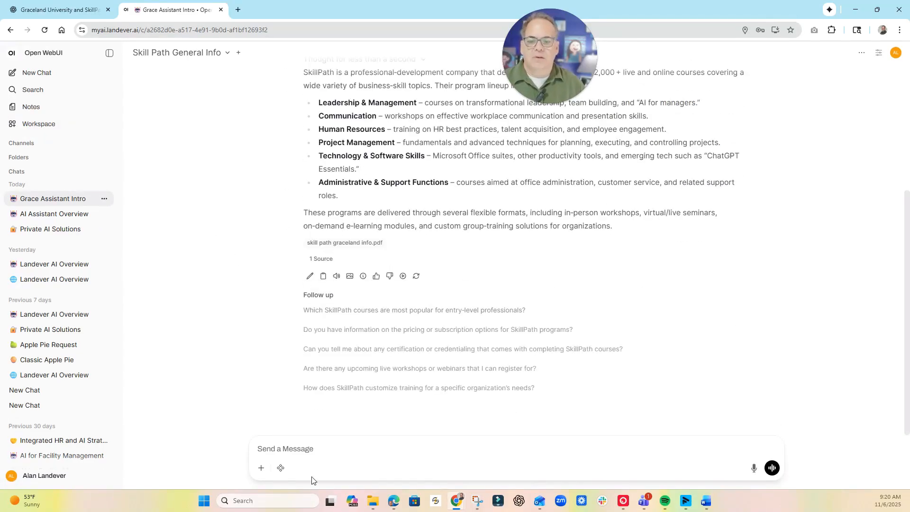
click(300, 447)
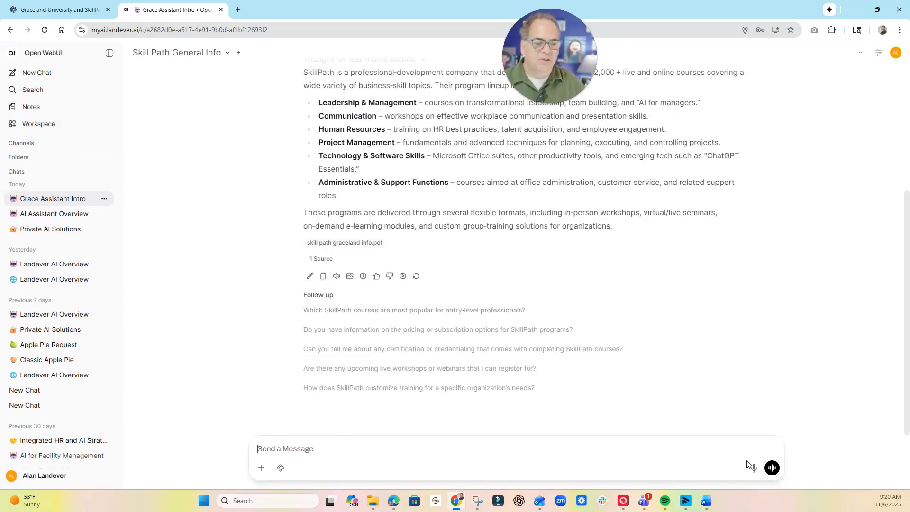
scroll(374, 198, up, 3)
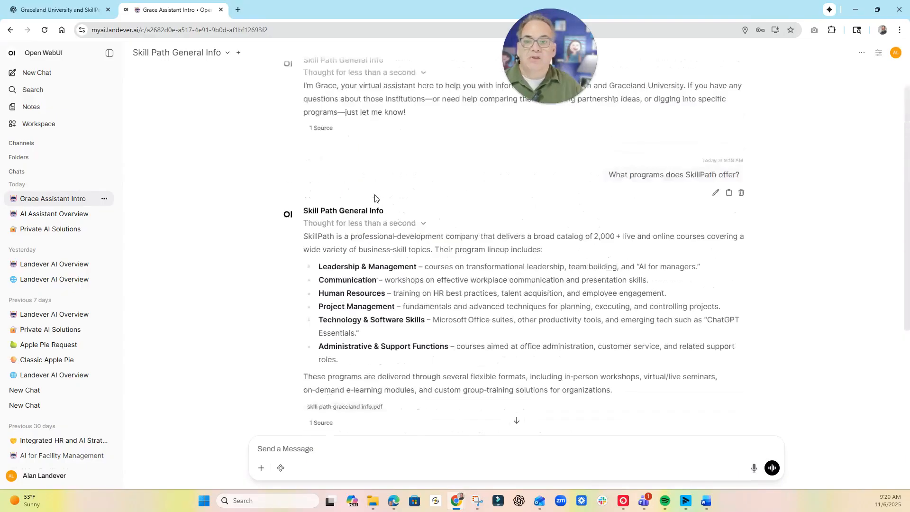
scroll(374, 198, up, 1)
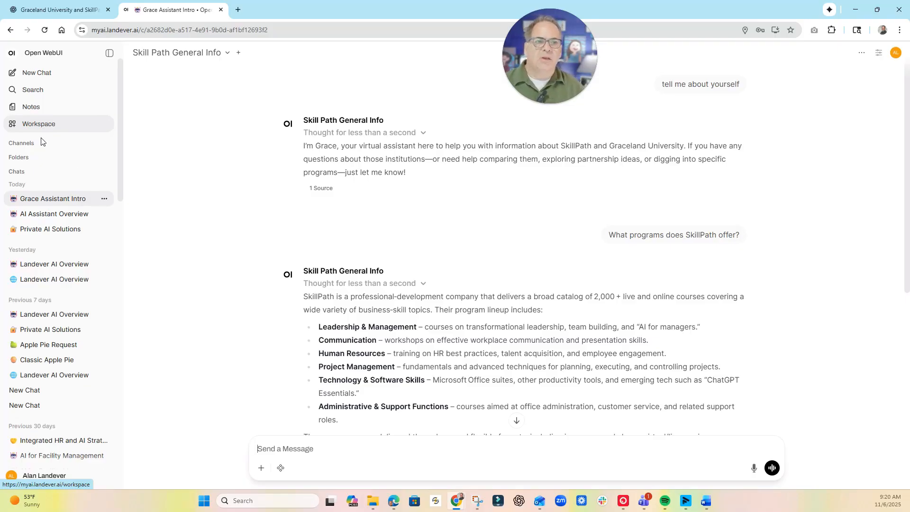
- Look over the workspace's list of models and its knowledge collections
mouse_move(272, 191)
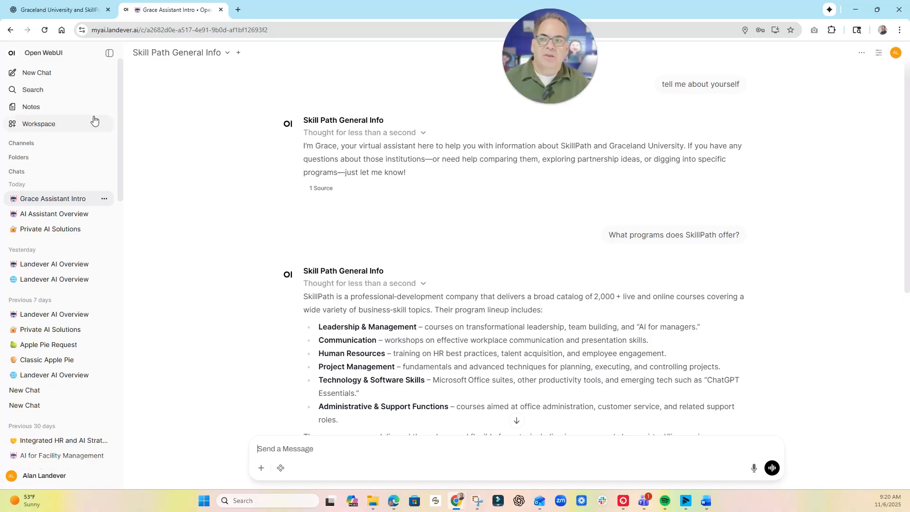
click(41, 124)
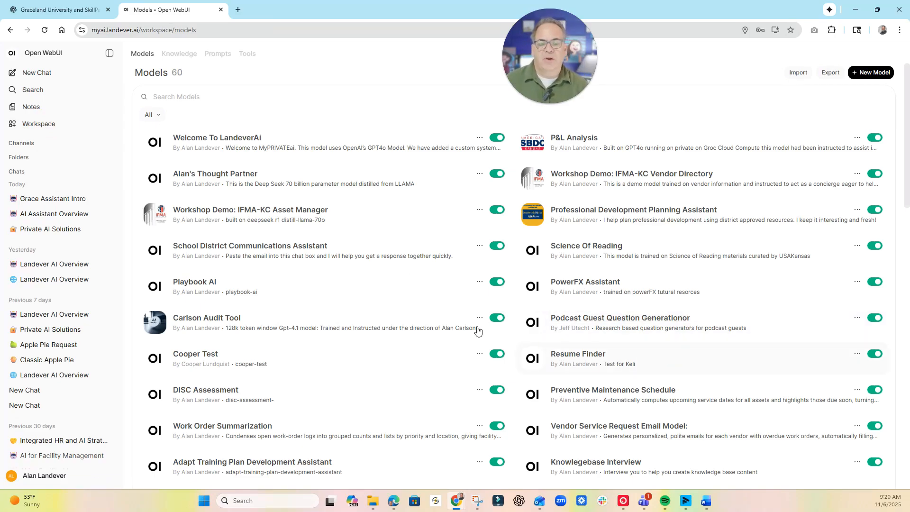
click(180, 56)
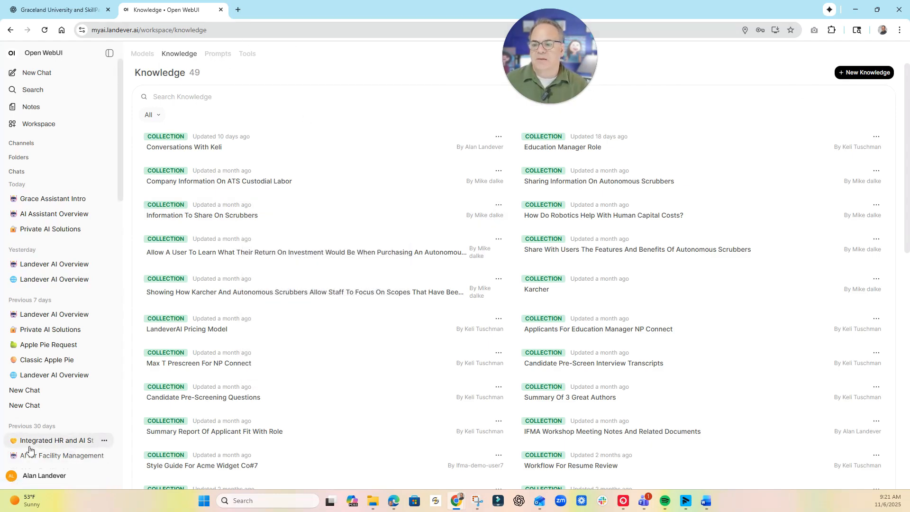
- Examine which base models are enabled in the admin settings, and view the OpenAI and Ollama API connections
click(44, 476)
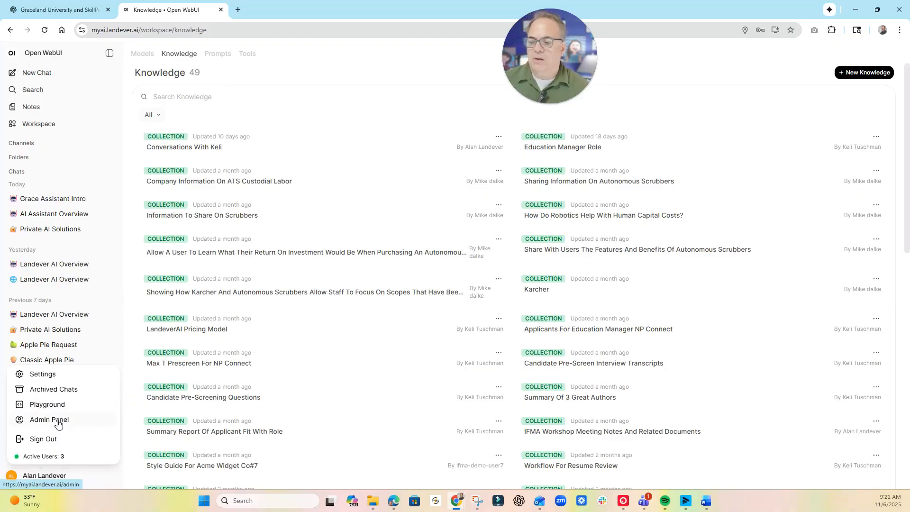
click(59, 423)
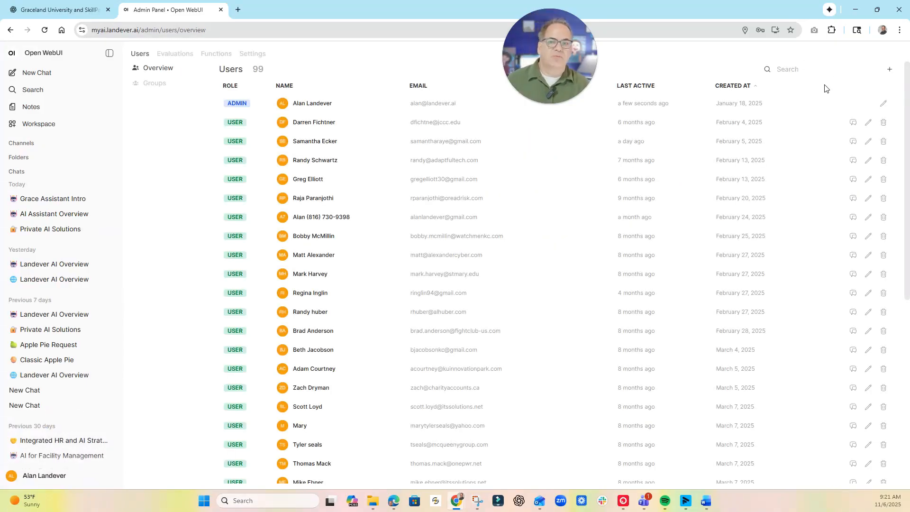
click(256, 55)
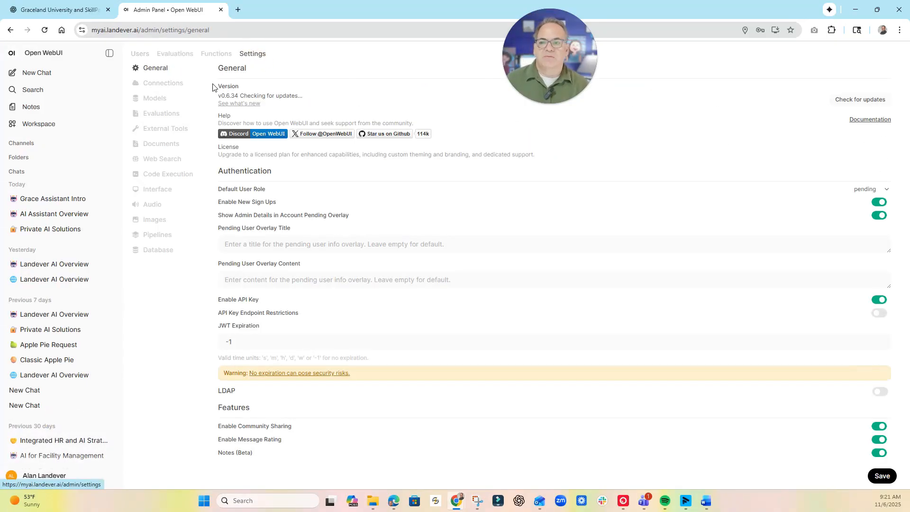
click(156, 99)
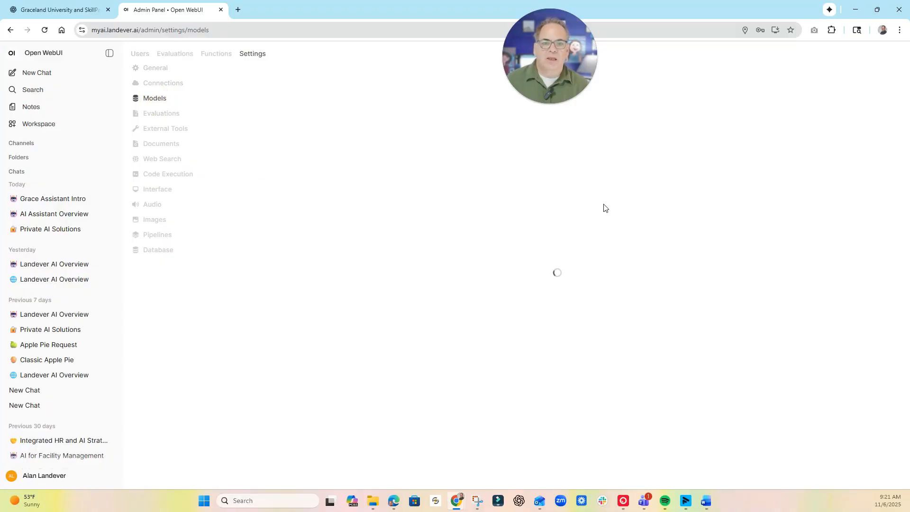
scroll(689, 205, down, 10)
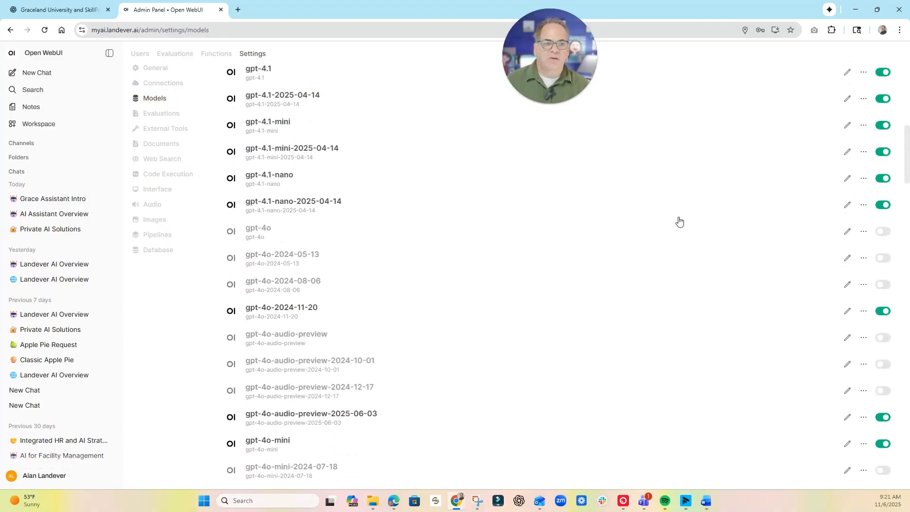
scroll(787, 248, down, 15)
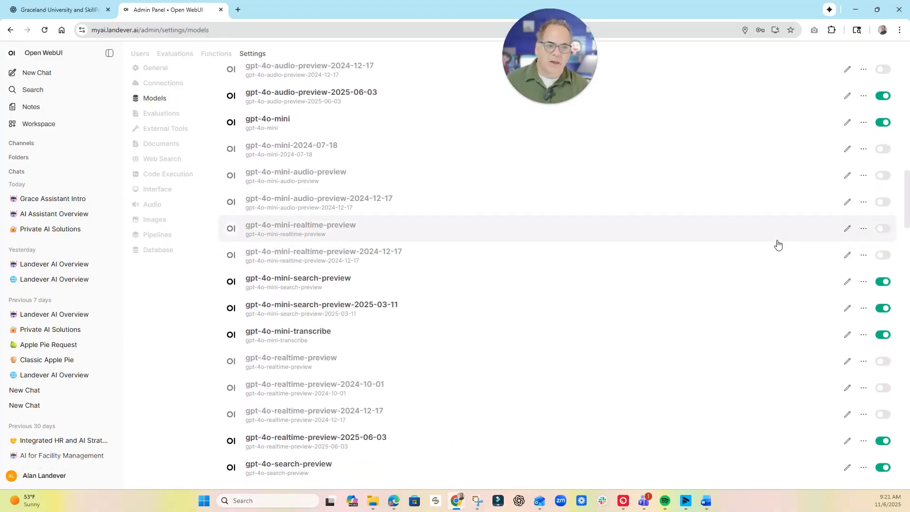
scroll(756, 241, down, 10)
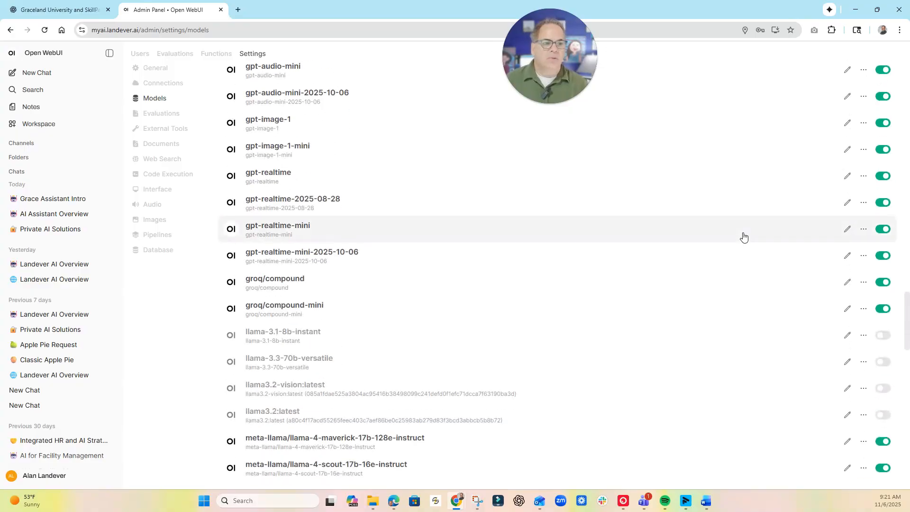
scroll(740, 237, down, 10)
scroll(733, 235, up, 8)
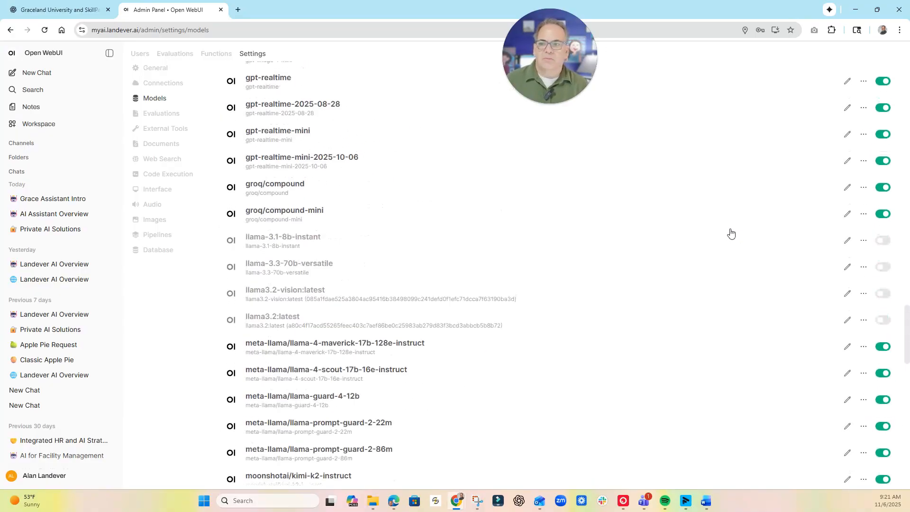
click(162, 83)
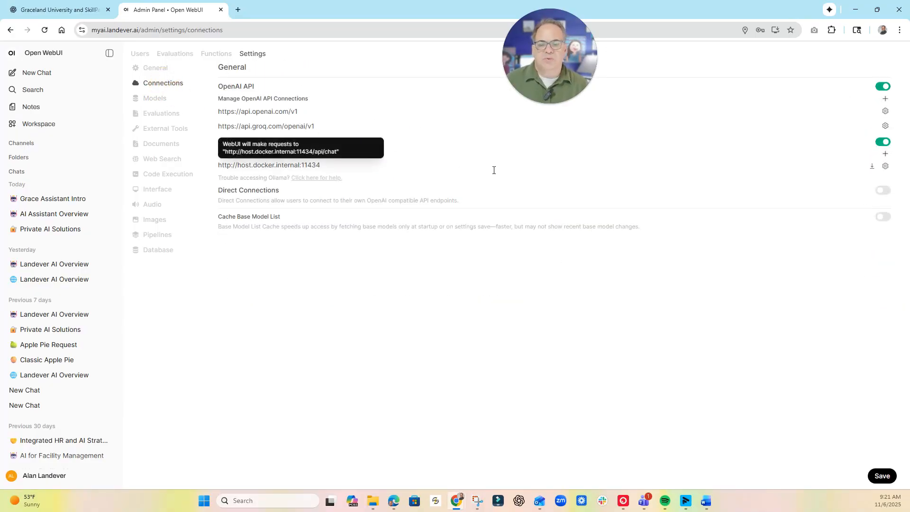